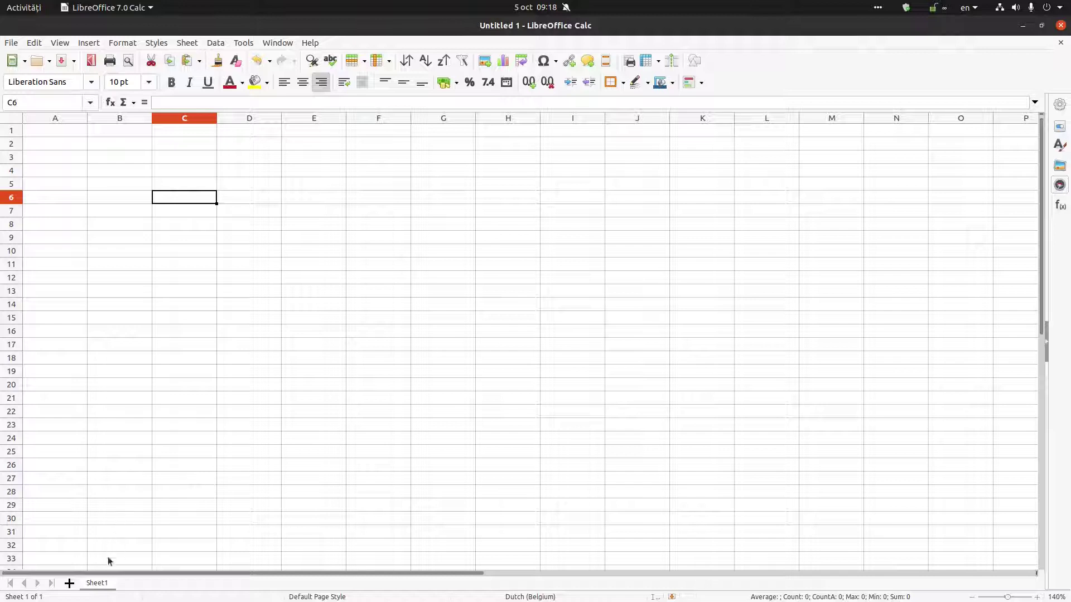
# Close the current spreadsheet without saving and start a new Calc spreadsheet from the Start Center
pyautogui.click(1060, 43)
pyautogui.click(468, 341)
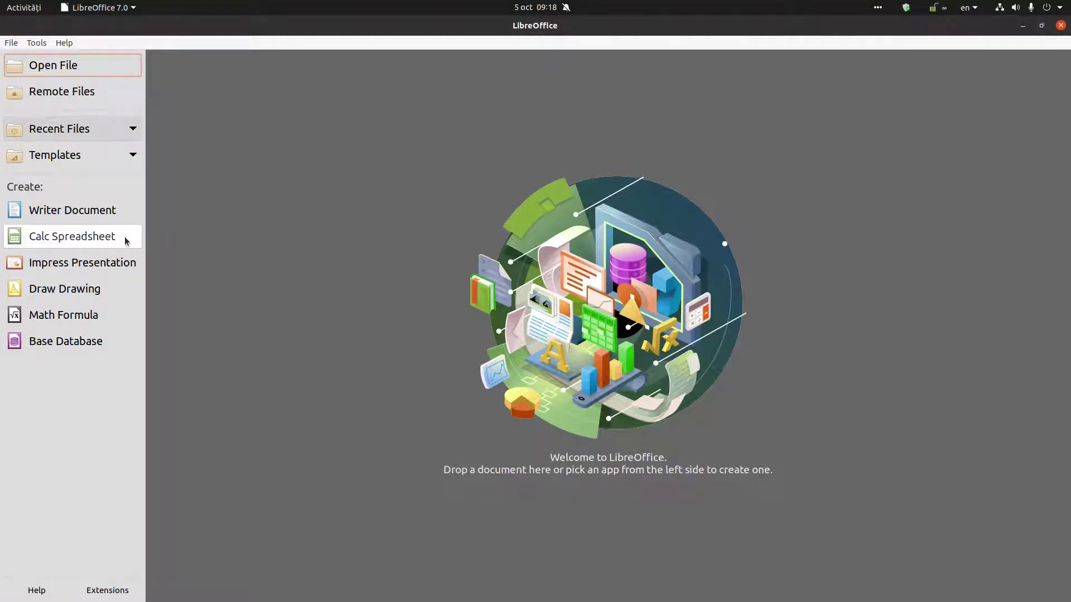
pyautogui.click(128, 238)
# Add sheets with the + button beside the sheet tabs until Sheet12 exists
pyautogui.keyDown('ctrl'); pyautogui.scroll(2, 480, 245); pyautogui.keyUp('ctrl')
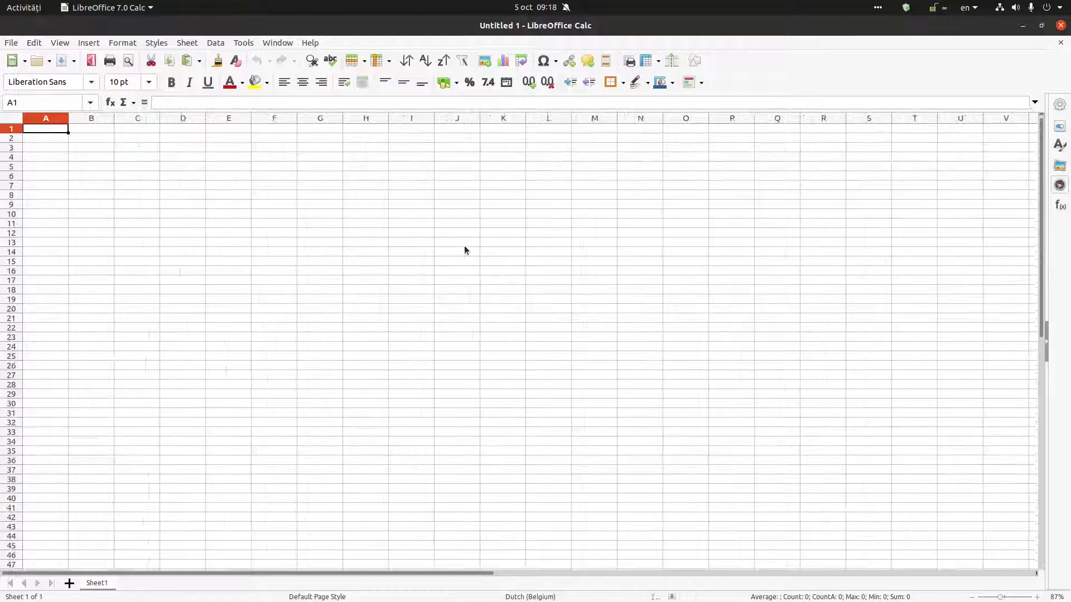
pyautogui.keyDown('ctrl'); pyautogui.scroll(1, 464, 246); pyautogui.keyUp('ctrl')
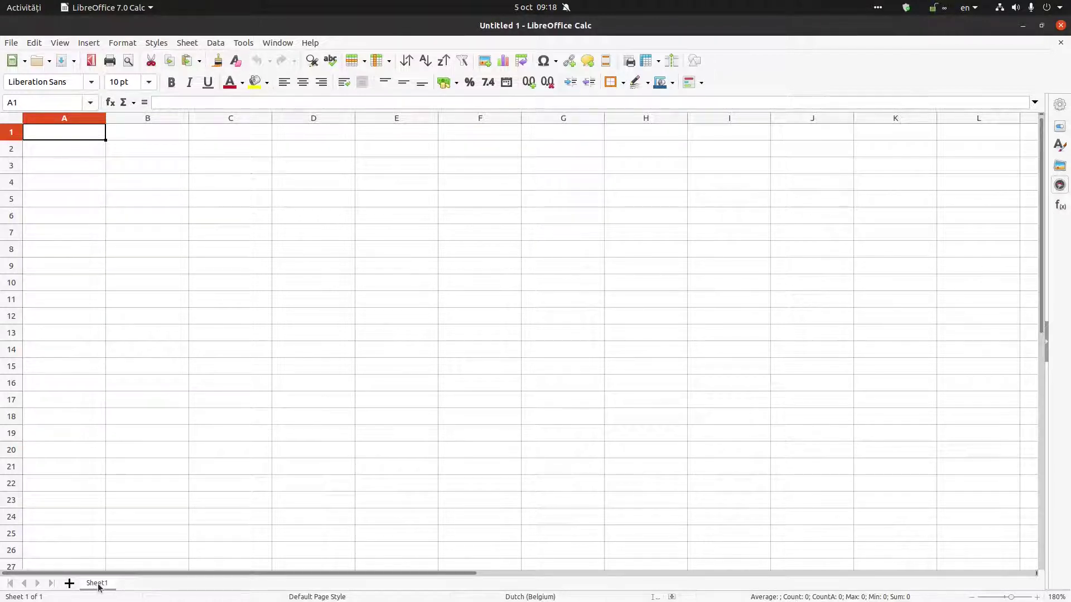
pyautogui.click(69, 584)
pyautogui.click(70, 583)
pyautogui.click(70, 584)
pyautogui.click(69, 583)
pyautogui.click(69, 583)
pyautogui.click(70, 583)
pyautogui.click(70, 584)
pyautogui.click(70, 583)
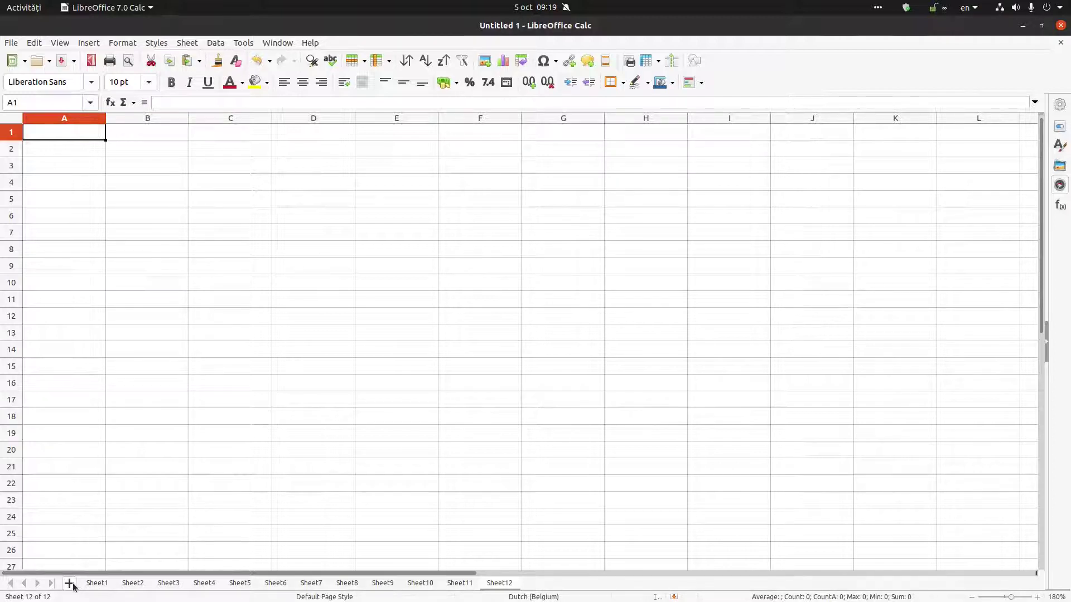
# Insert 100 new sheets after Sheet12, bringing the workbook to 112 sheets
pyautogui.rightClick(91, 583)
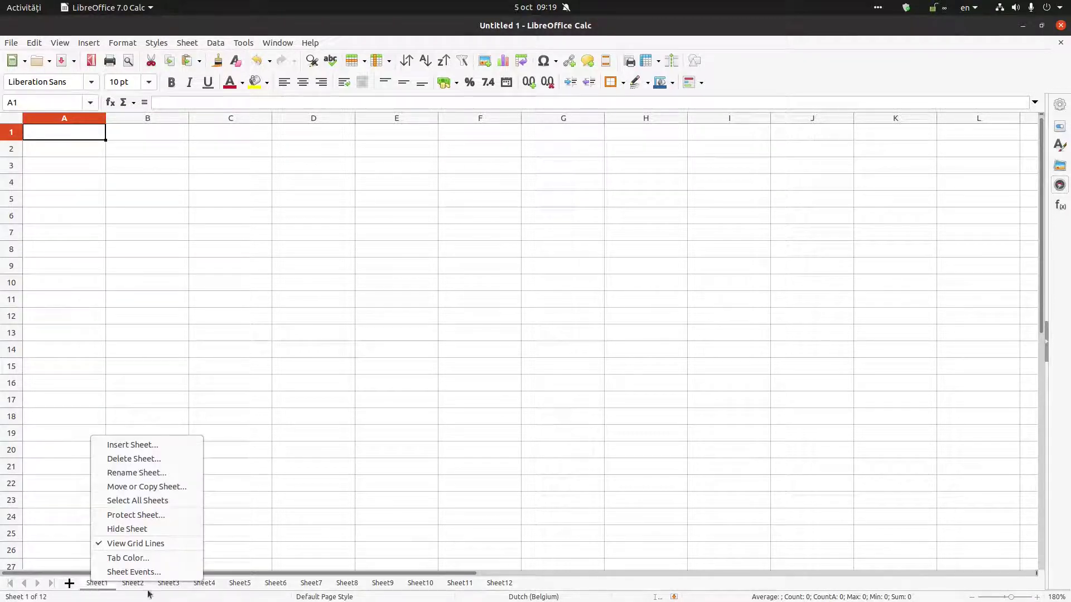
pyautogui.click(249, 588)
pyautogui.rightClick(509, 583)
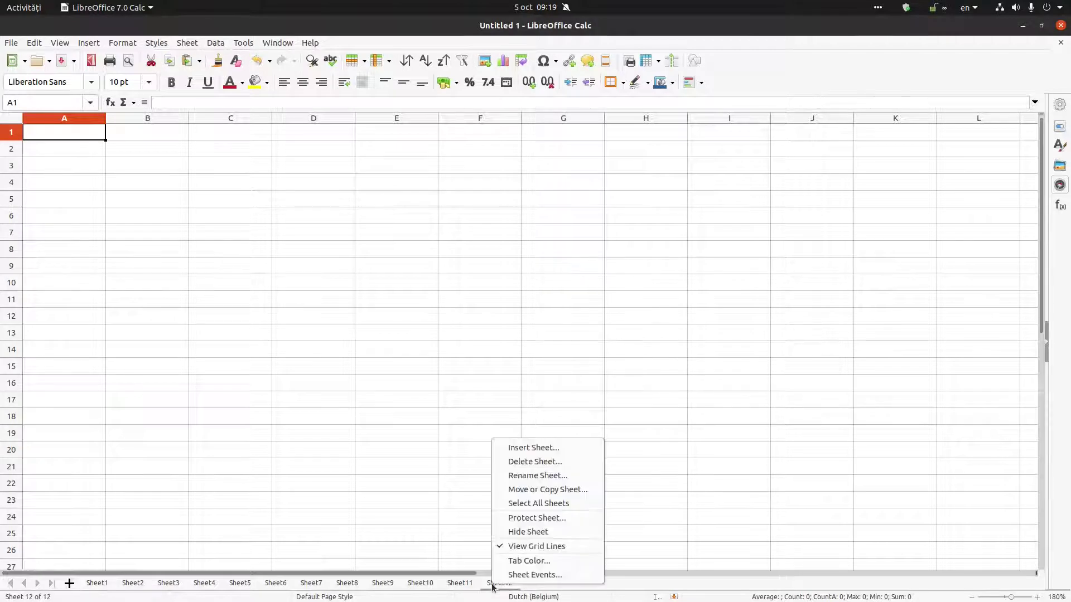
pyautogui.click(535, 447)
pyautogui.click(413, 219)
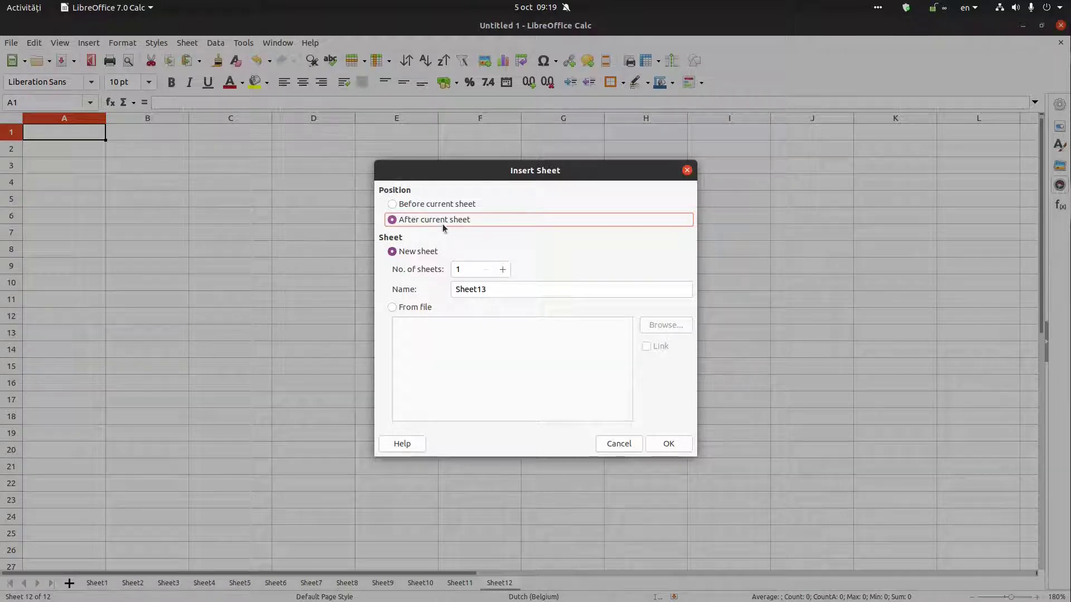
pyautogui.click(464, 270)
pyautogui.write('00')
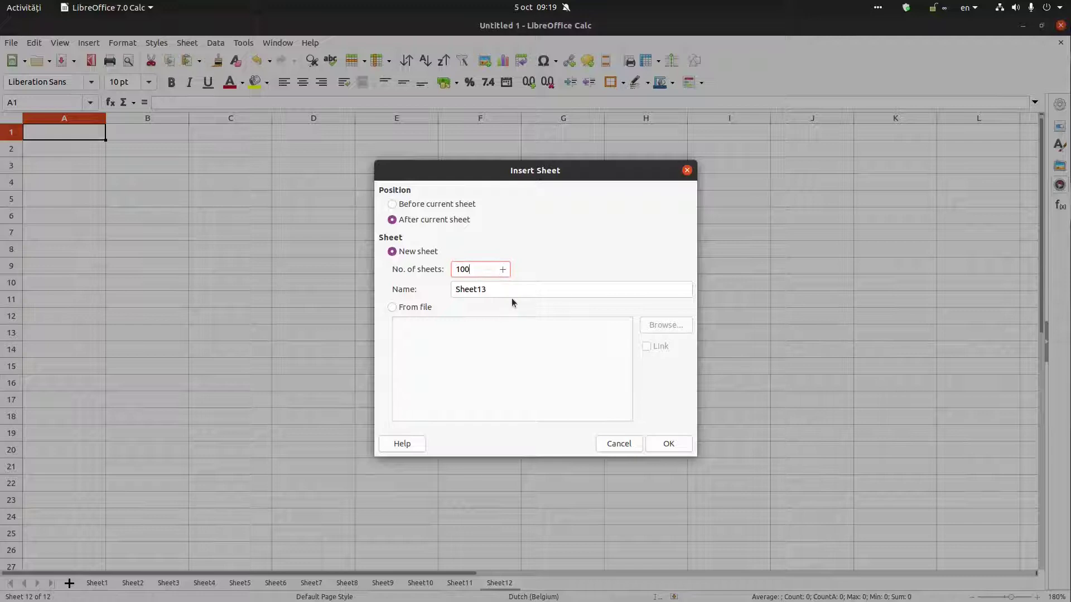
pyautogui.click(669, 443)
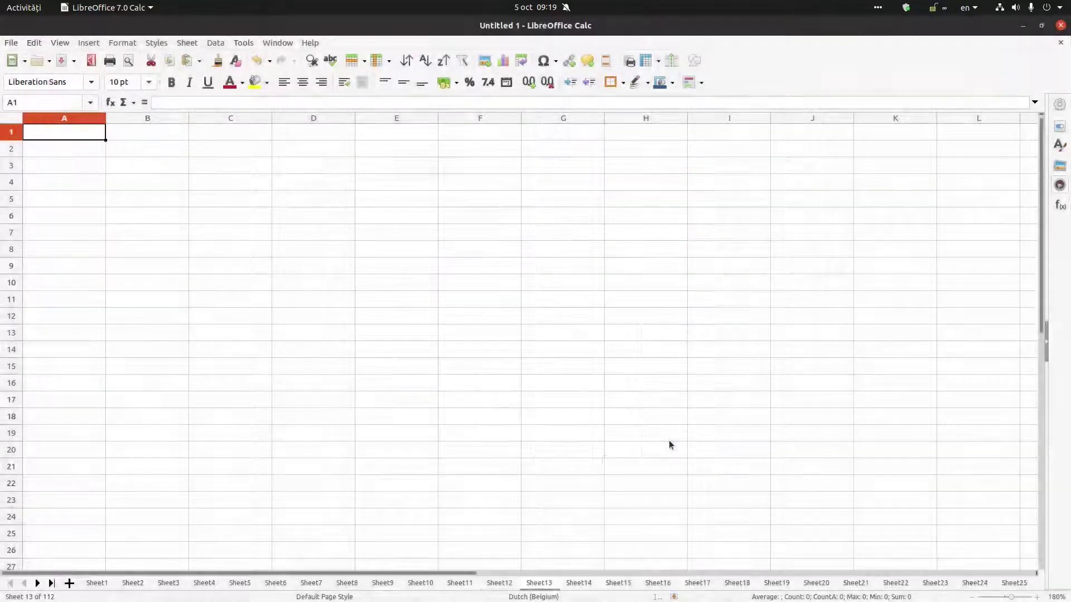
# Expand the Navigator's Sheets list, scroll through all 112 sheets, then switch to Sheet4
pyautogui.click(1059, 185)
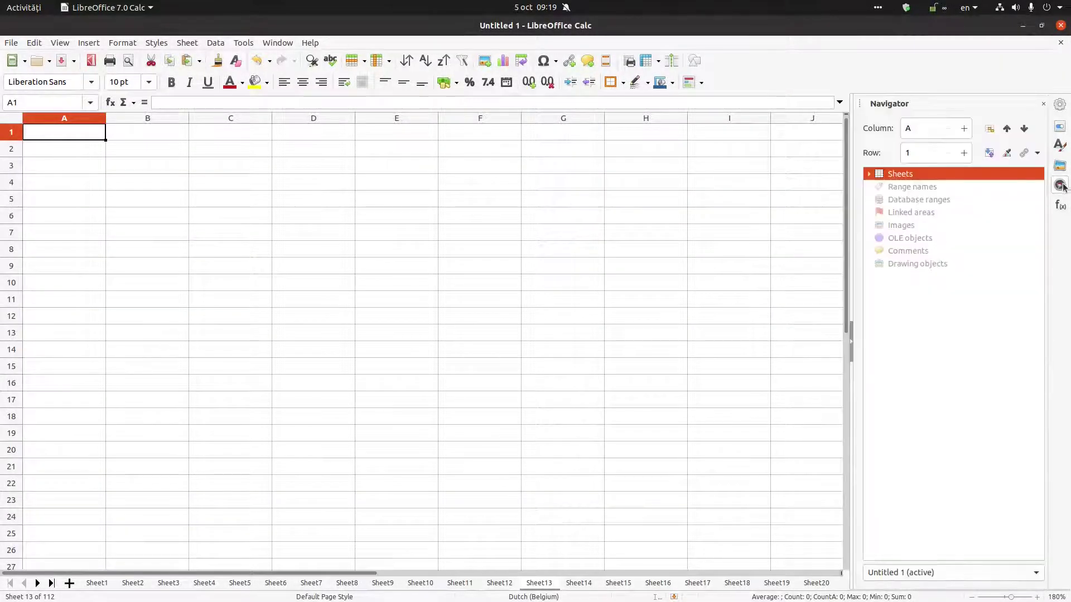
pyautogui.click(868, 175)
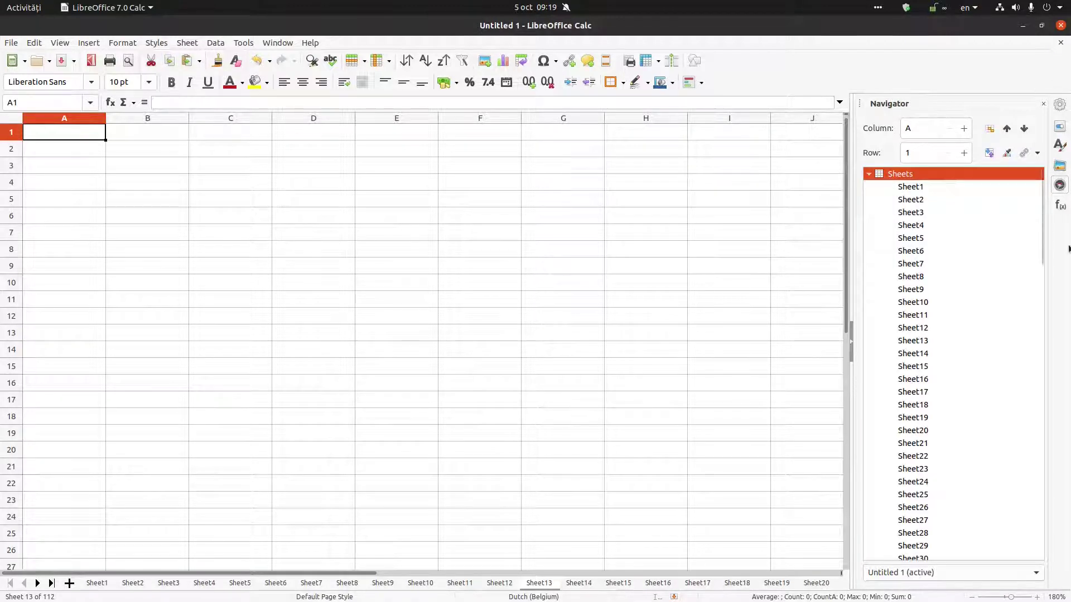
pyautogui.scroll(-10, 948, 208)
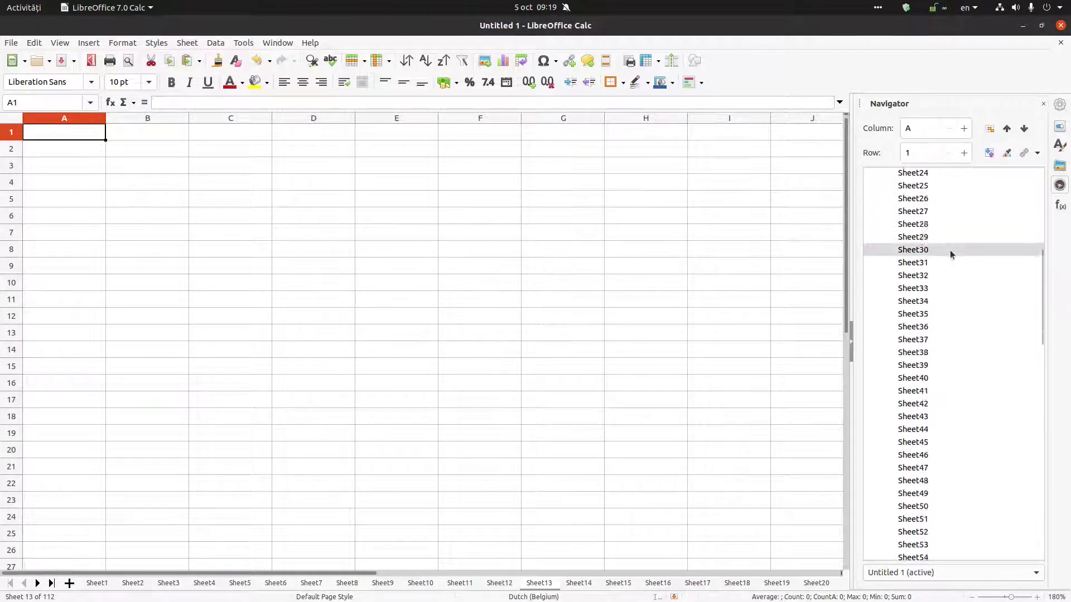
pyautogui.scroll(-10, 949, 250)
pyautogui.scroll(-5, 949, 261)
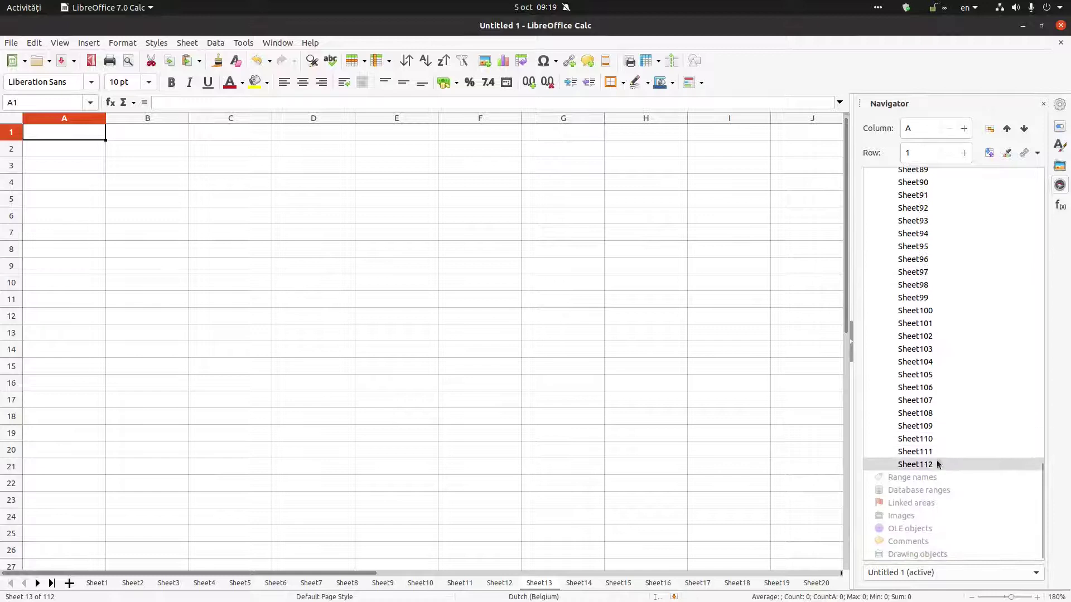
pyautogui.scroll(7, 934, 459)
pyautogui.scroll(12, 981, 362)
pyautogui.scroll(10, 920, 251)
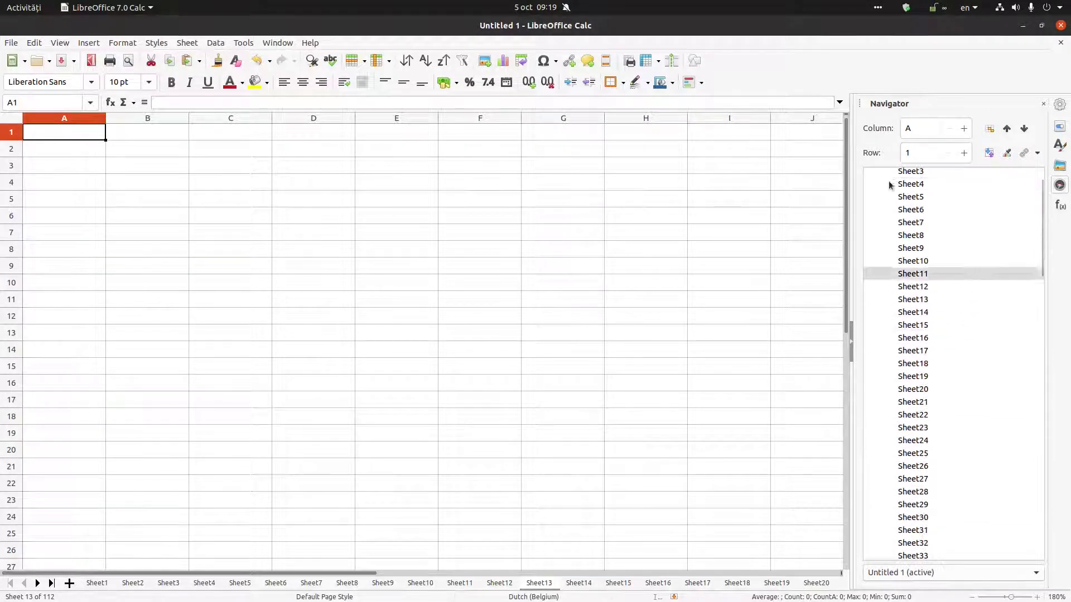
pyautogui.click(200, 584)
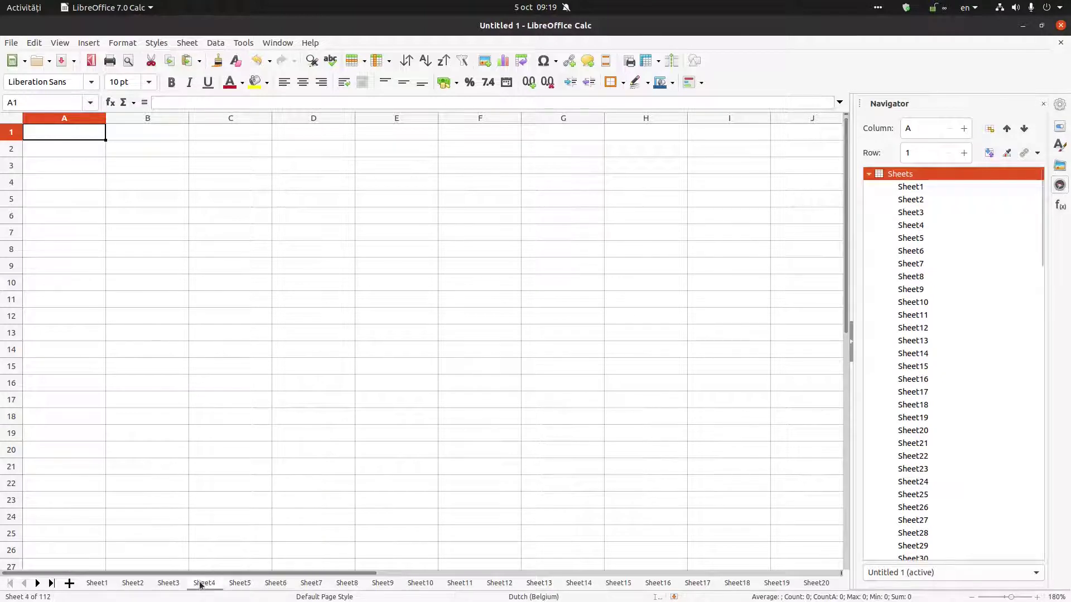
# Insert 500 new sheets after Sheet4, creating Sheet113 through Sheet612
pyautogui.rightClick(201, 585)
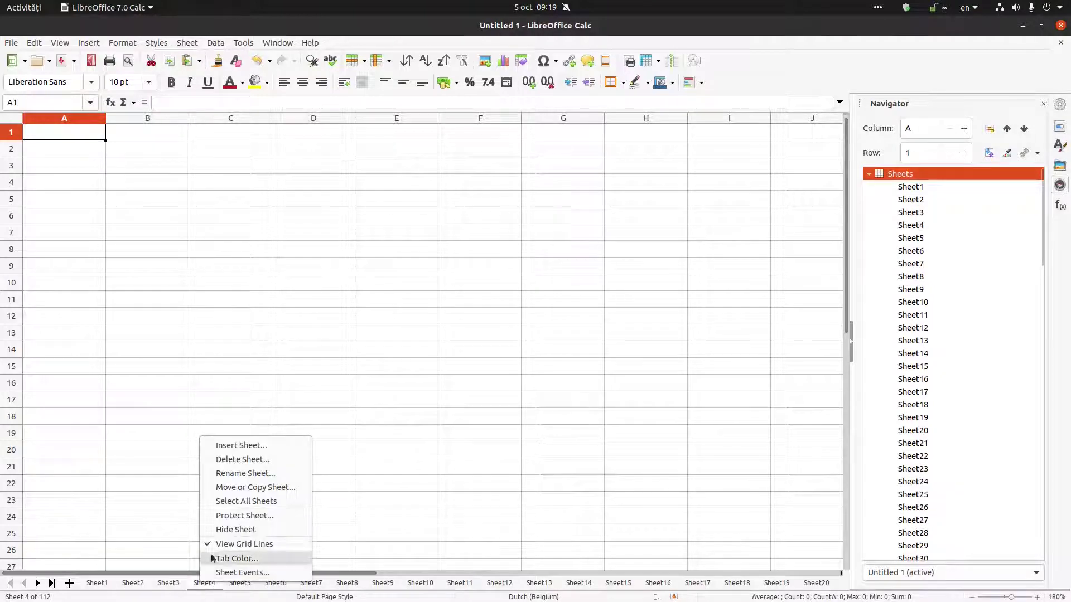
pyautogui.click(266, 446)
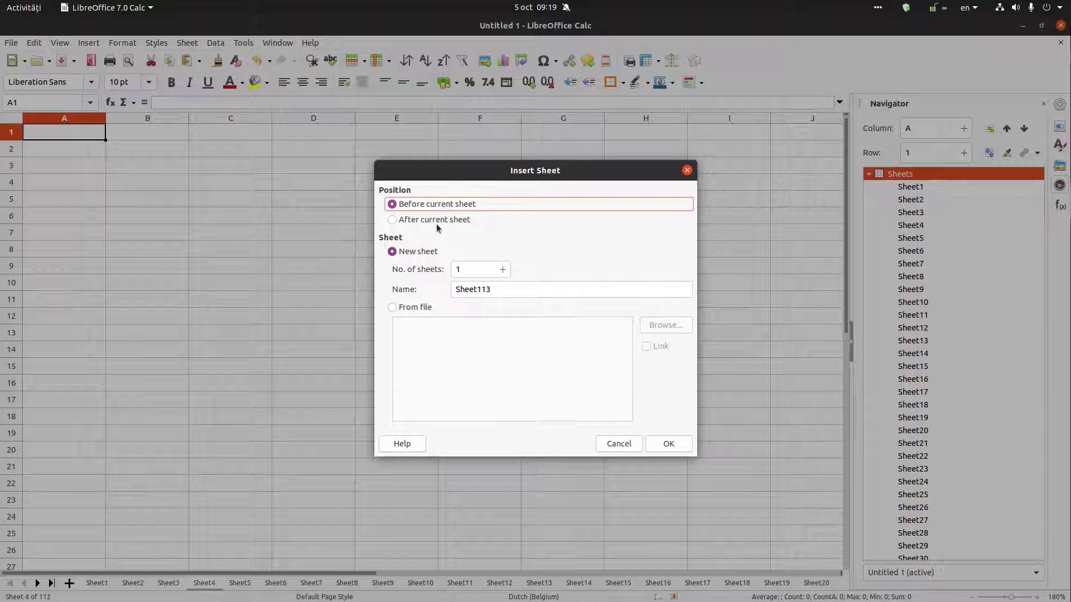
pyautogui.click(439, 221)
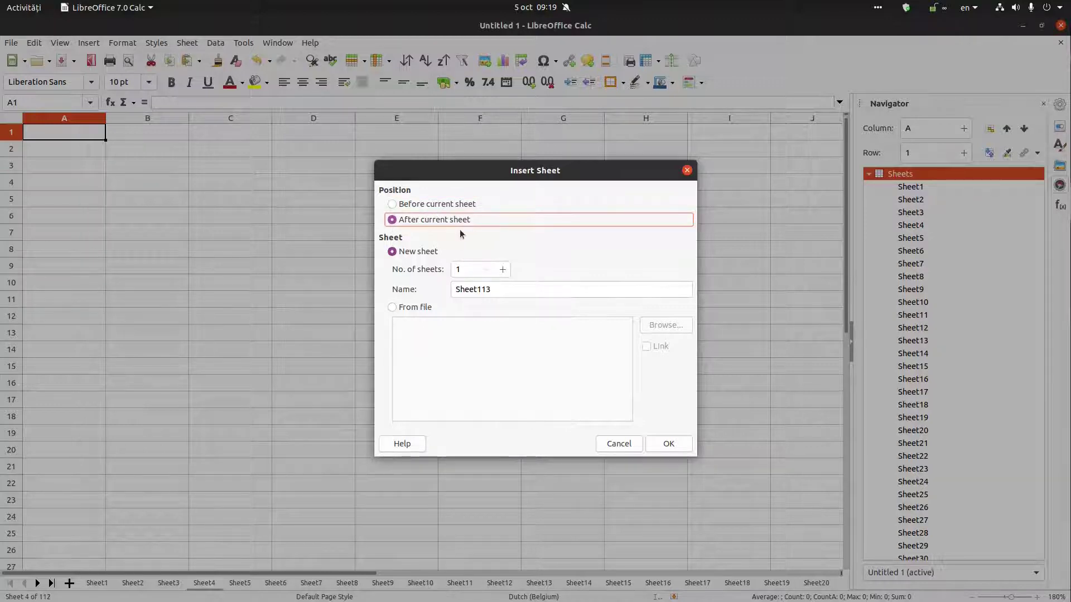
pyautogui.click(466, 272)
pyautogui.press('BackSpace')
pyautogui.write('500')
pyautogui.click(662, 443)
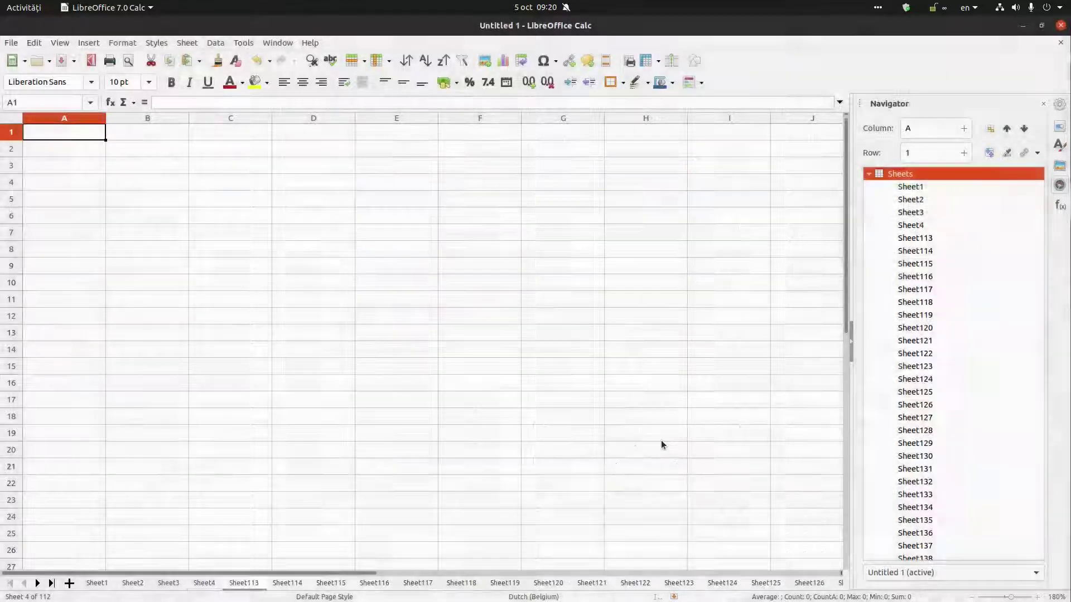
# Scroll the Navigator sheet list down to Sheet612 and select cell I21 on it
pyautogui.scroll(-5, 939, 323)
pyautogui.scroll(-10, 938, 334)
pyautogui.scroll(-10, 938, 336)
pyautogui.scroll(-15, 938, 343)
pyautogui.scroll(-15, 939, 345)
pyautogui.scroll(-15, 943, 352)
pyautogui.scroll(-3, 946, 371)
pyautogui.scroll(-15, 949, 379)
pyautogui.scroll(-15, 964, 407)
pyautogui.scroll(-15, 973, 424)
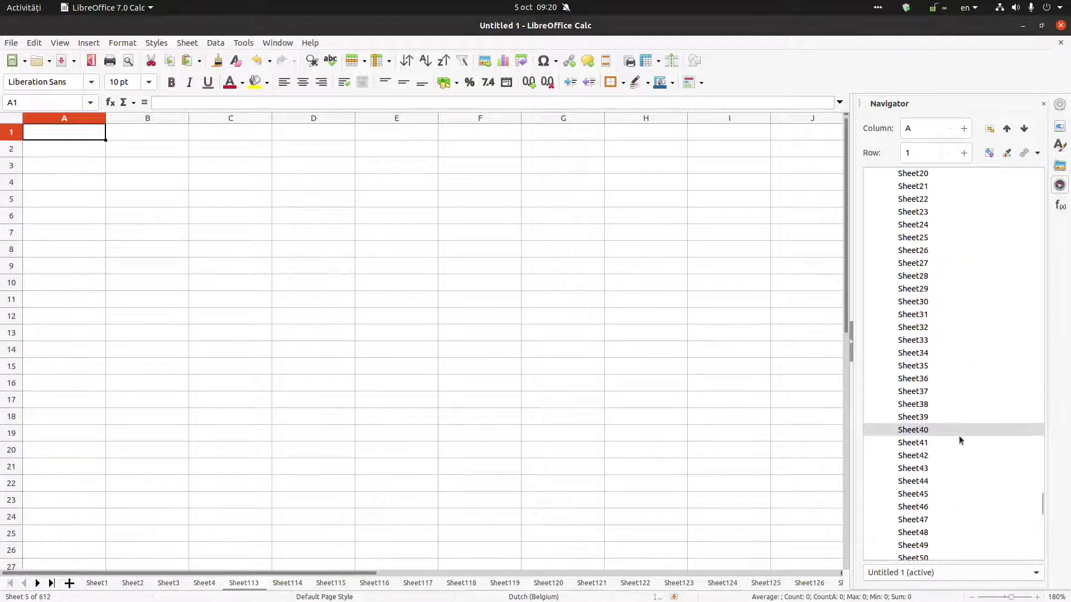
pyautogui.scroll(-2, 960, 433)
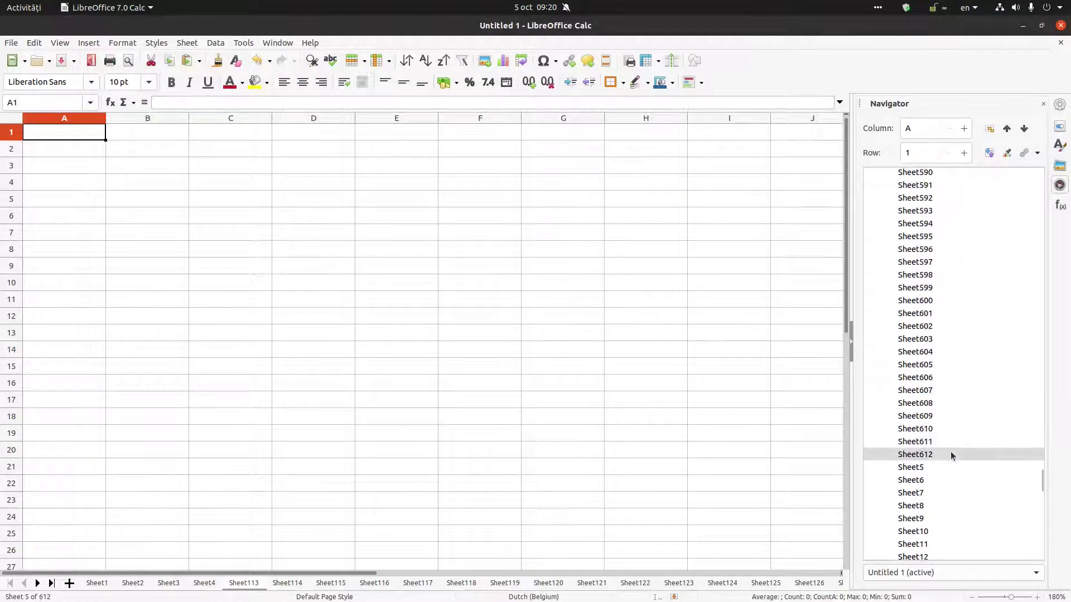
pyautogui.click(950, 451)
pyautogui.click(704, 451)
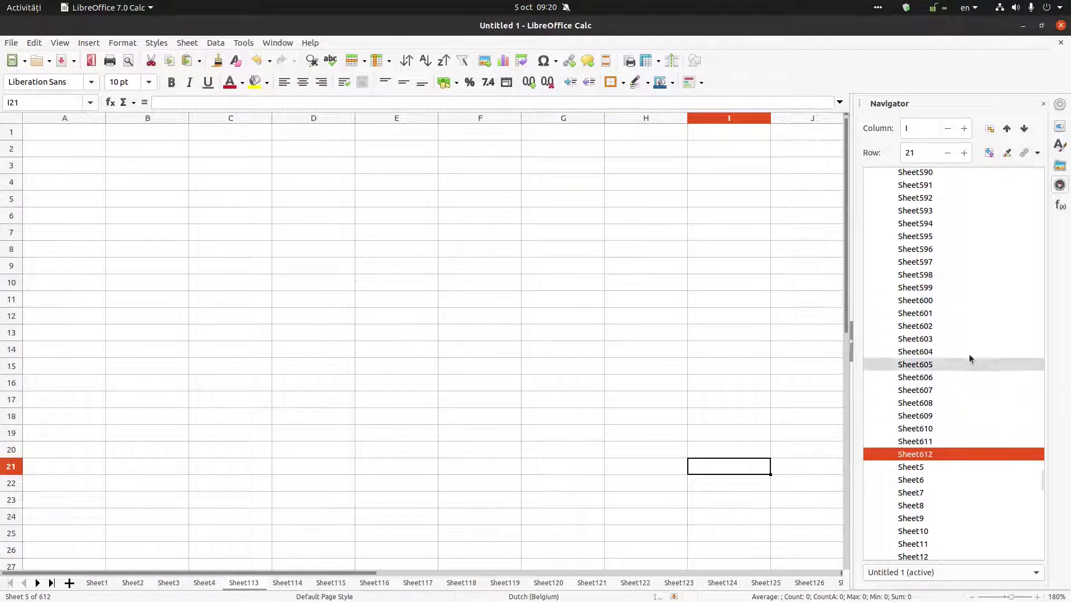
pyautogui.moveTo(1041, 477); pyautogui.dragTo(1040, 171)
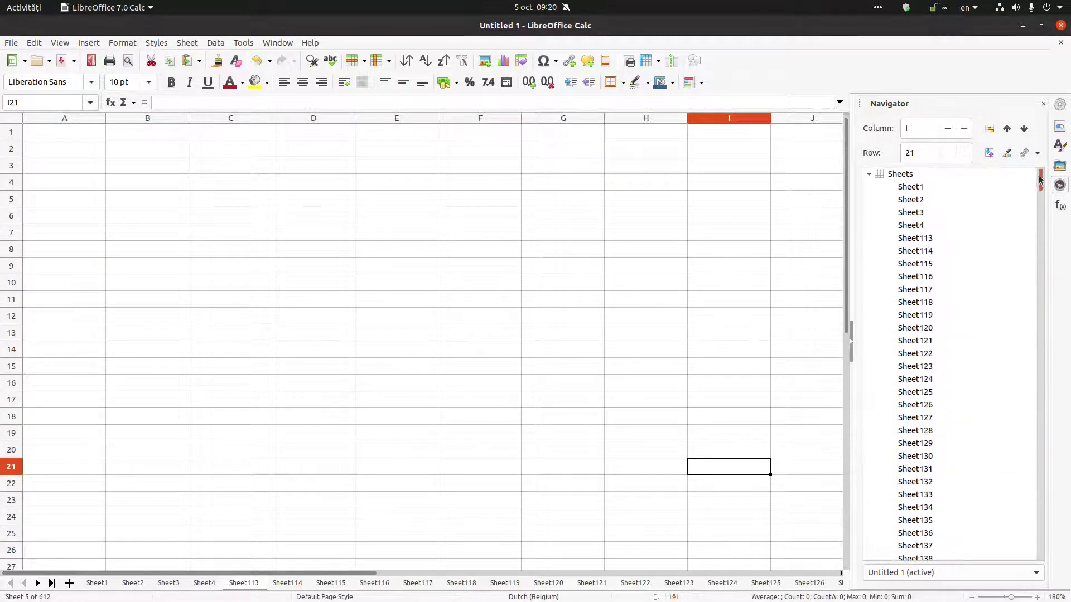
# Switch to Sheet119, cancelling the rename prompt, and step forward through the next sheet tabs
pyautogui.doubleClick(509, 584)
pyautogui.click(554, 349)
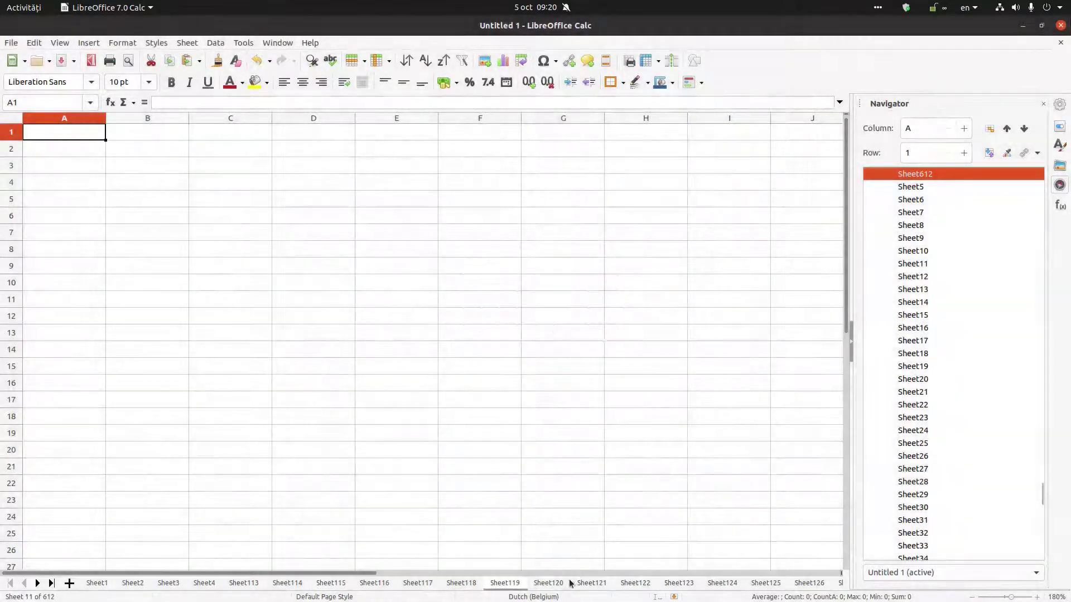
pyautogui.click(672, 583)
pyautogui.click(717, 584)
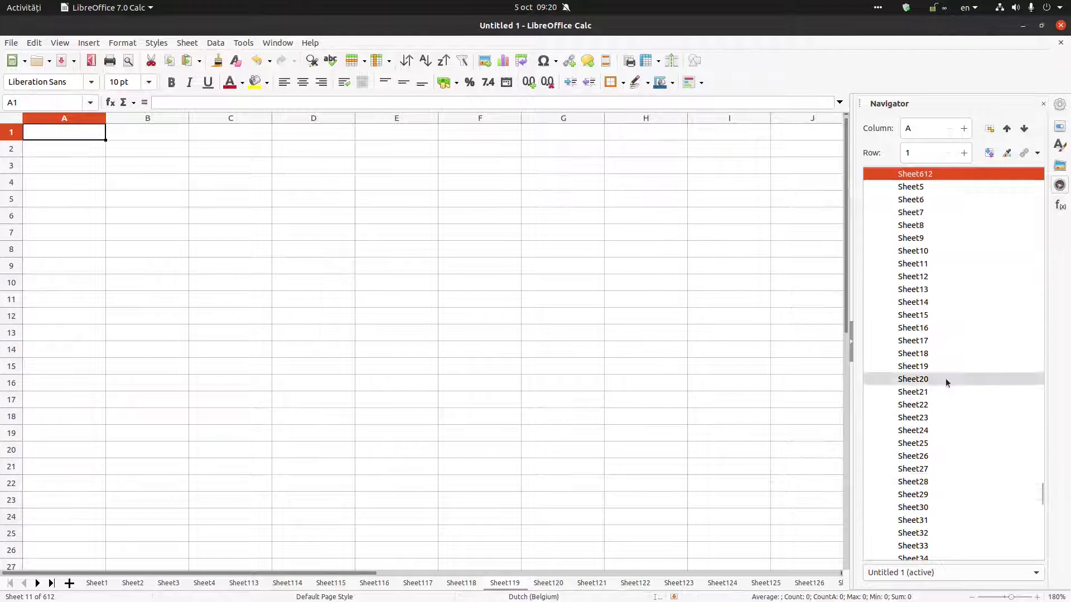
# Browse the Navigator's list of all sheets to its end and back, then refocus the grid
pyautogui.click(942, 184)
pyautogui.scroll(-4, 953, 182)
pyautogui.press('pagedown')
pyautogui.press('pagedown')
pyautogui.press('pagedown')
pyautogui.press('pagedown')
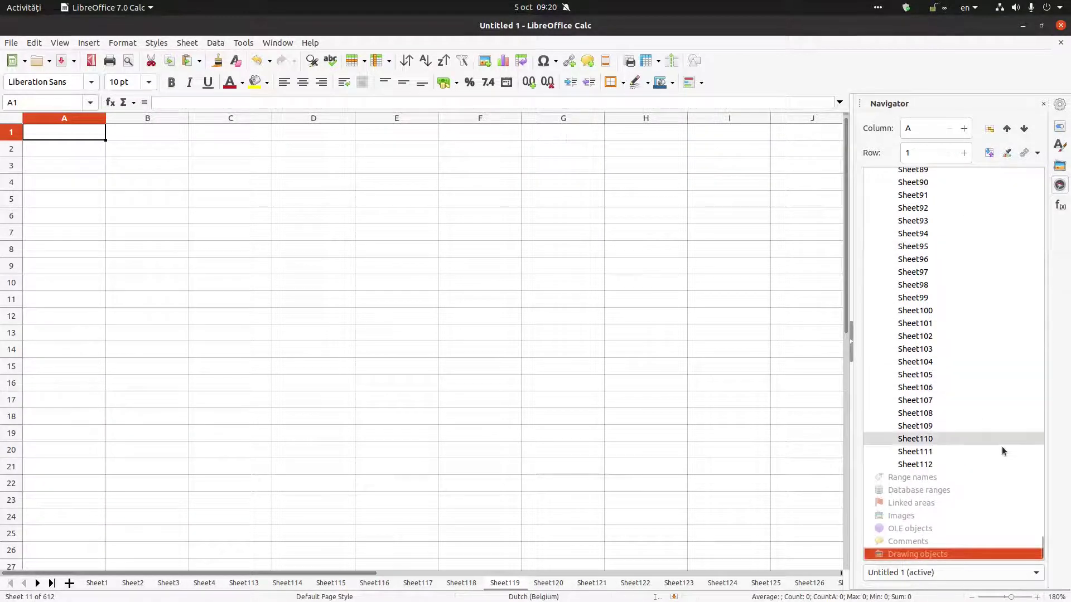
pyautogui.scroll(15, 920, 346)
pyautogui.scroll(12, 955, 250)
pyautogui.scroll(12, 948, 229)
pyautogui.click(660, 317)
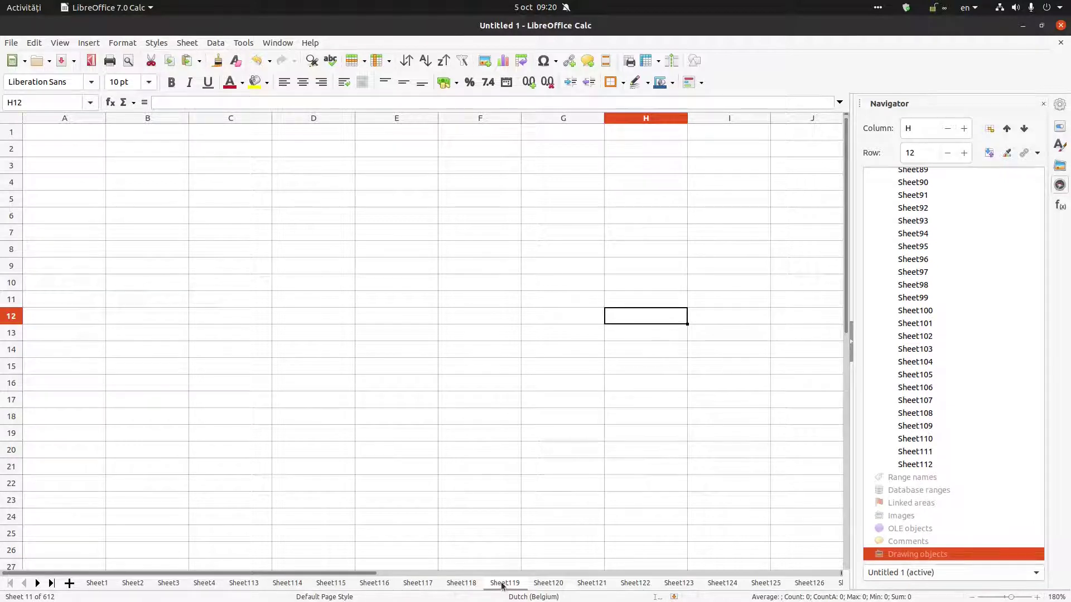
# Switch to Sheet118, then Sheet119, and finally back to Sheet1
pyautogui.click(475, 584)
pyautogui.click(500, 584)
pyautogui.click(103, 585)
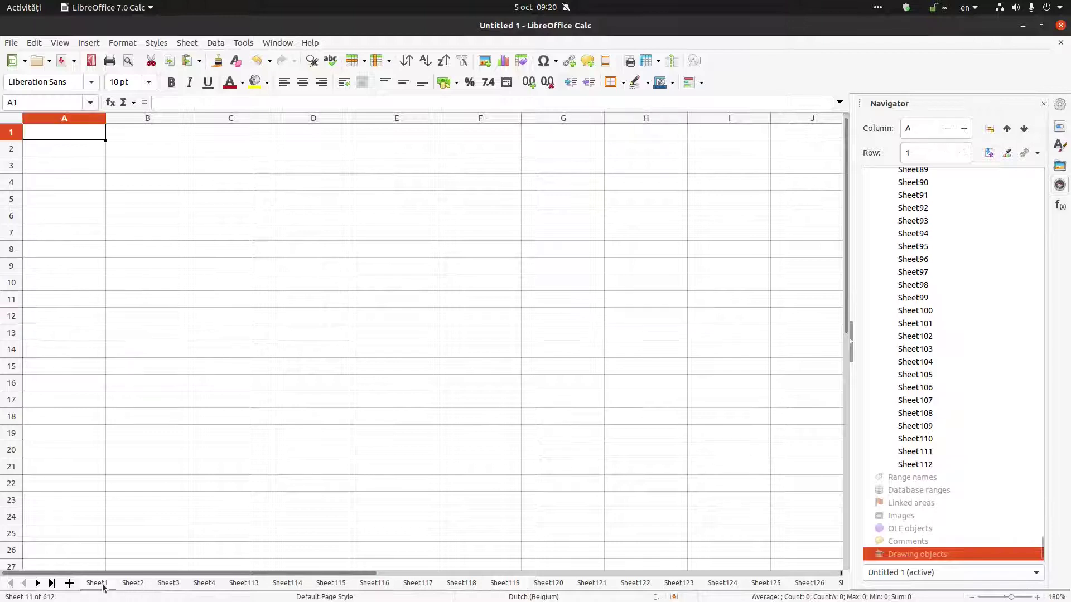
# Insert one new sheet, Sheet613, before Sheet1 as the first sheet
pyautogui.rightClick(104, 583)
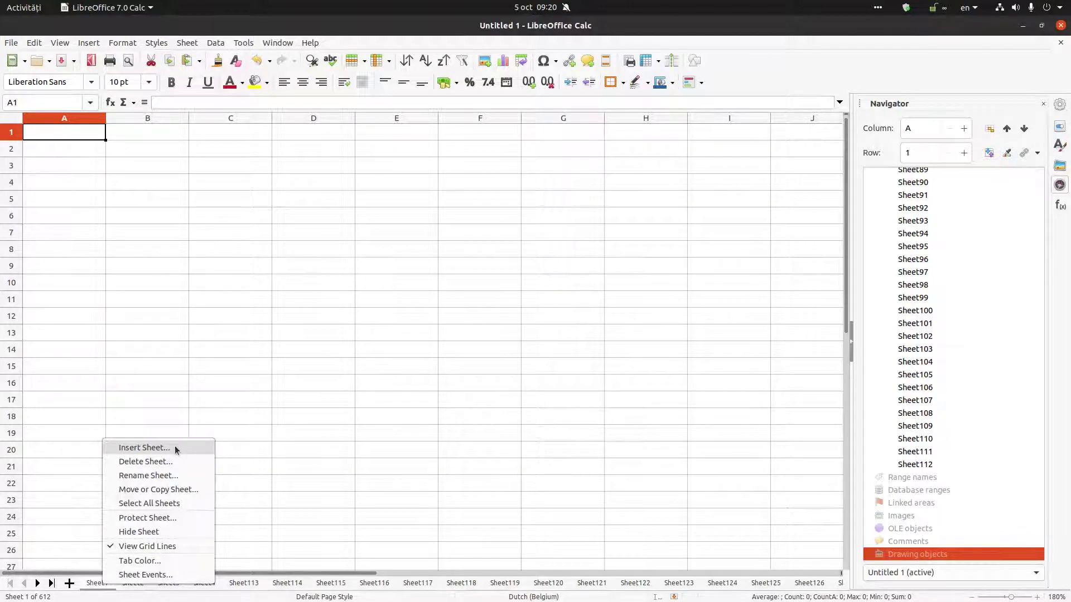
pyautogui.click(175, 447)
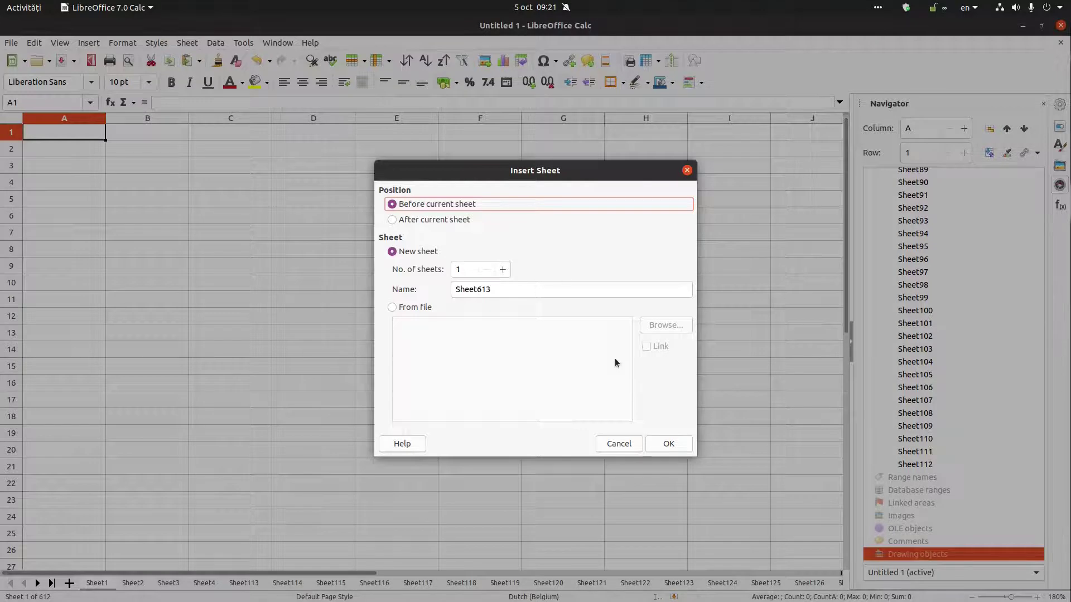
pyautogui.click(657, 449)
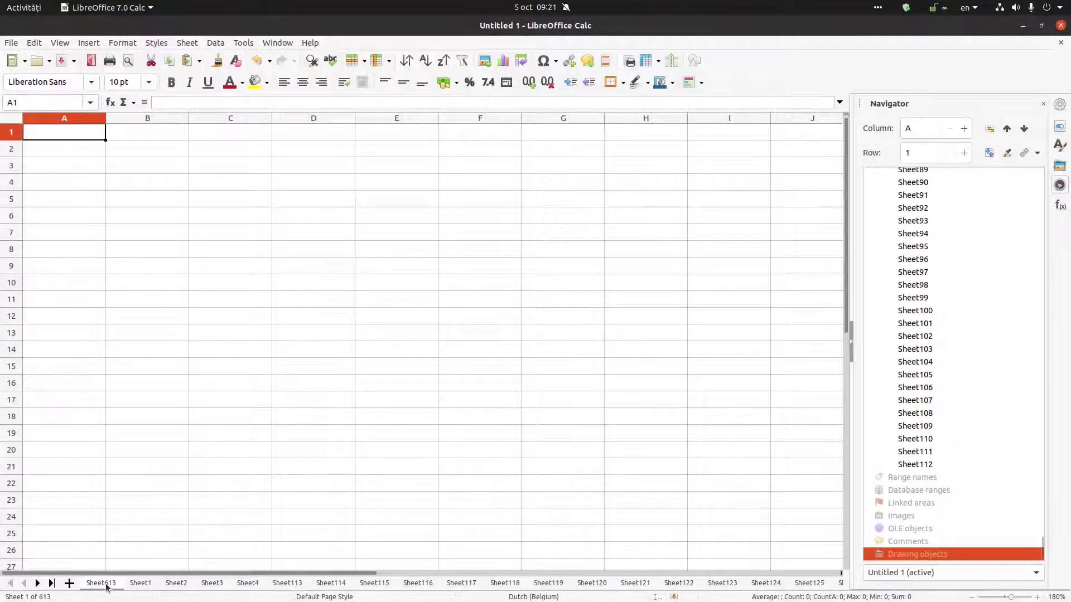
# Delete Sheet1 and then Sheet2, confirming each deletion, leaving 611 sheets
pyautogui.click(143, 585)
pyautogui.rightClick(143, 586)
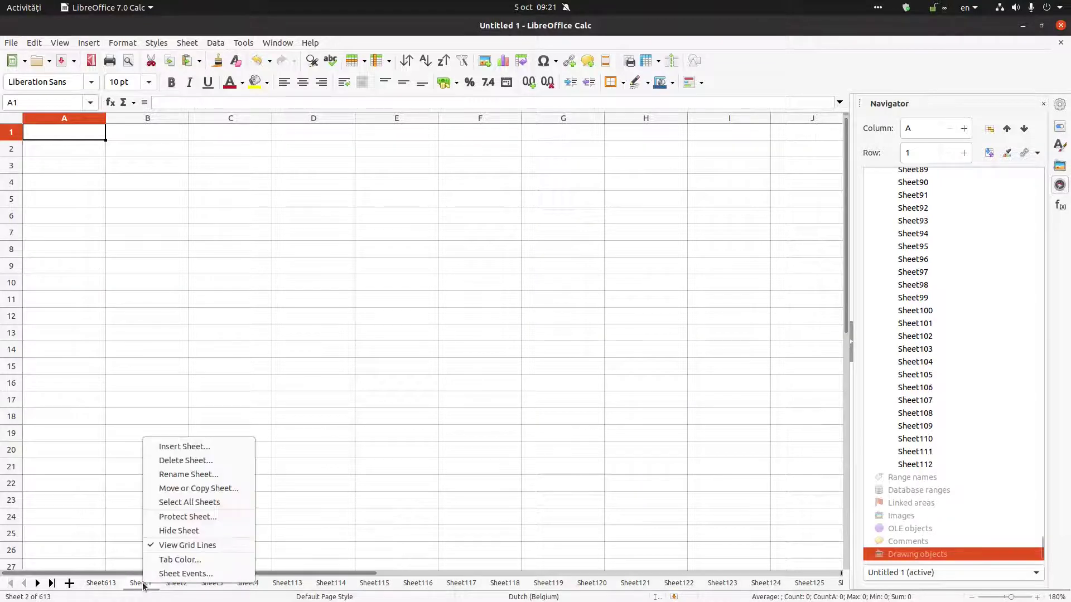
pyautogui.click(199, 461)
pyautogui.click(629, 334)
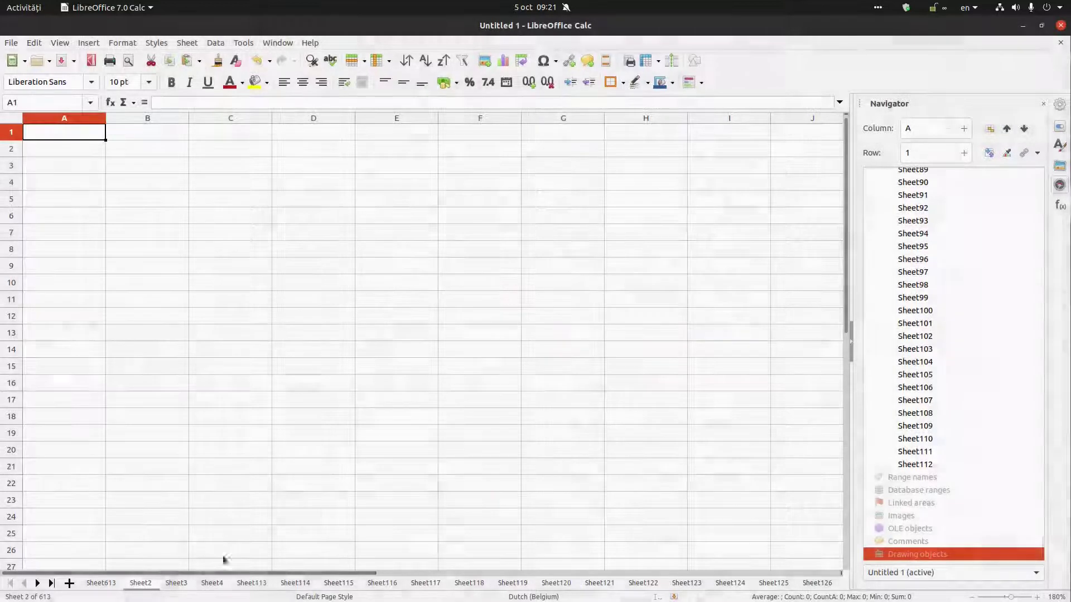
pyautogui.rightClick(150, 588)
pyautogui.click(191, 461)
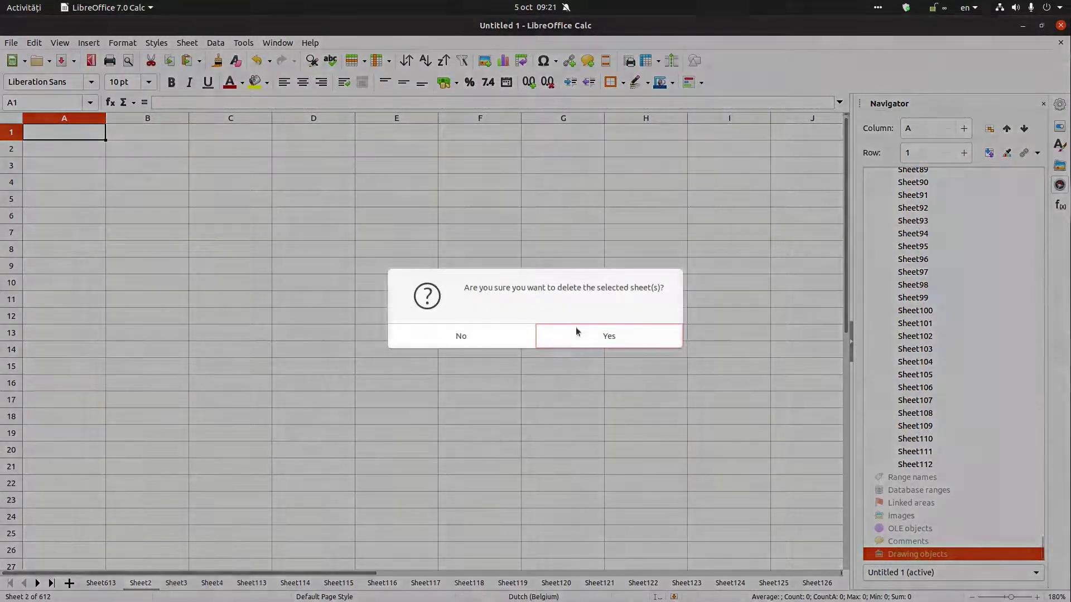
pyautogui.click(575, 327)
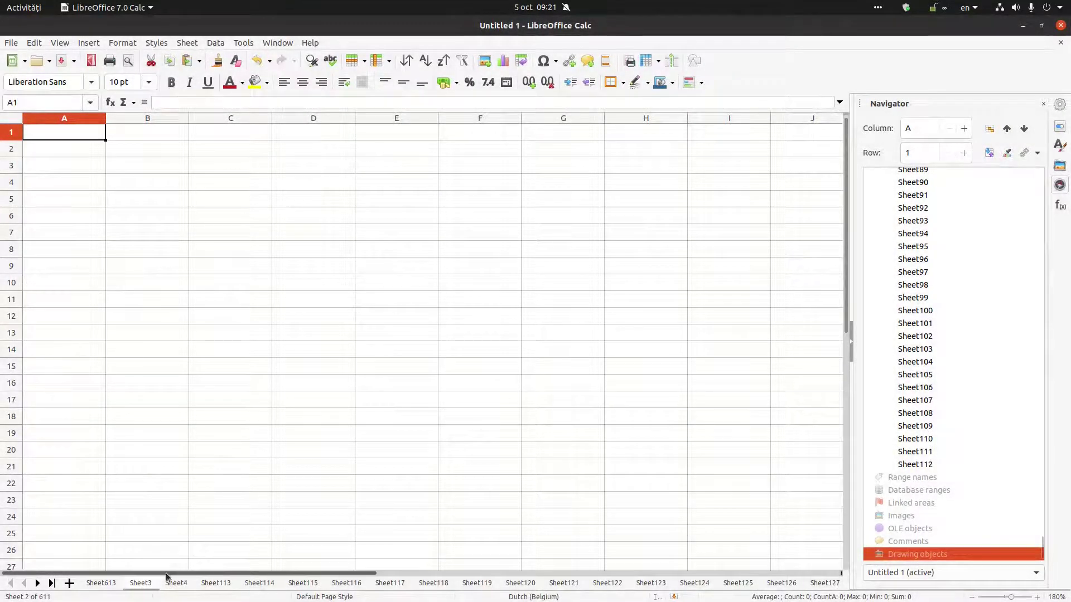
# Rename Sheet3 to 'a' and Sheet4 to 'b'
pyautogui.rightClick(149, 581)
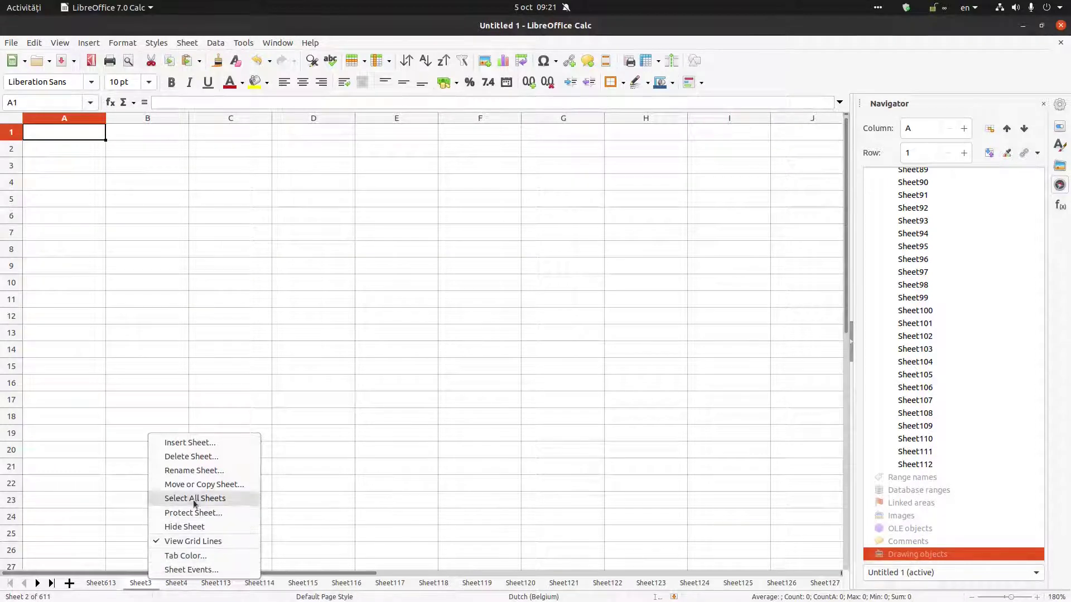
pyautogui.click(212, 471)
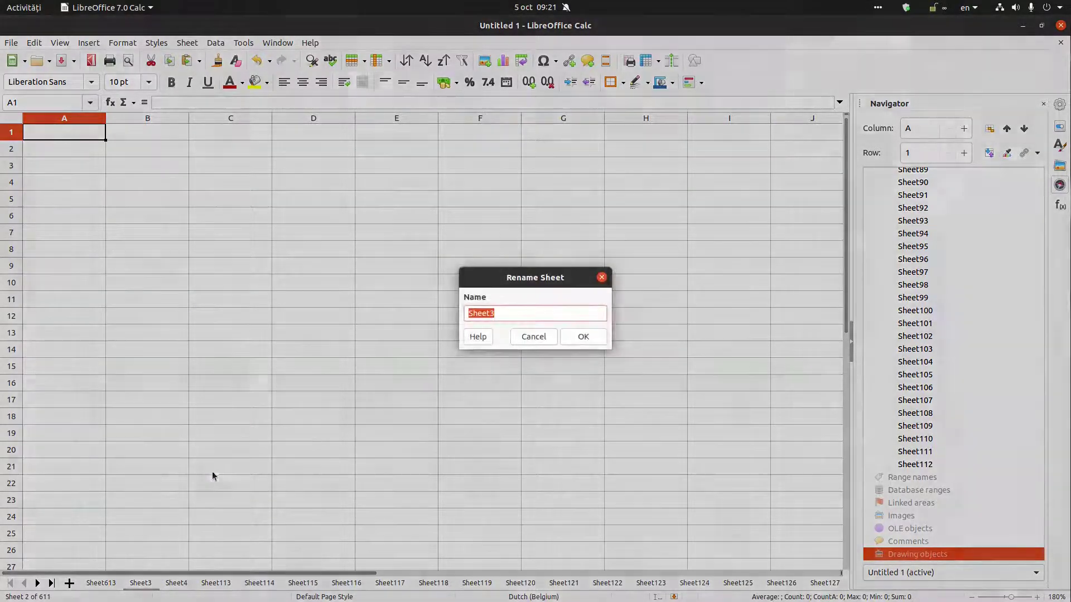
pyautogui.write('a')
pyautogui.press('Return')
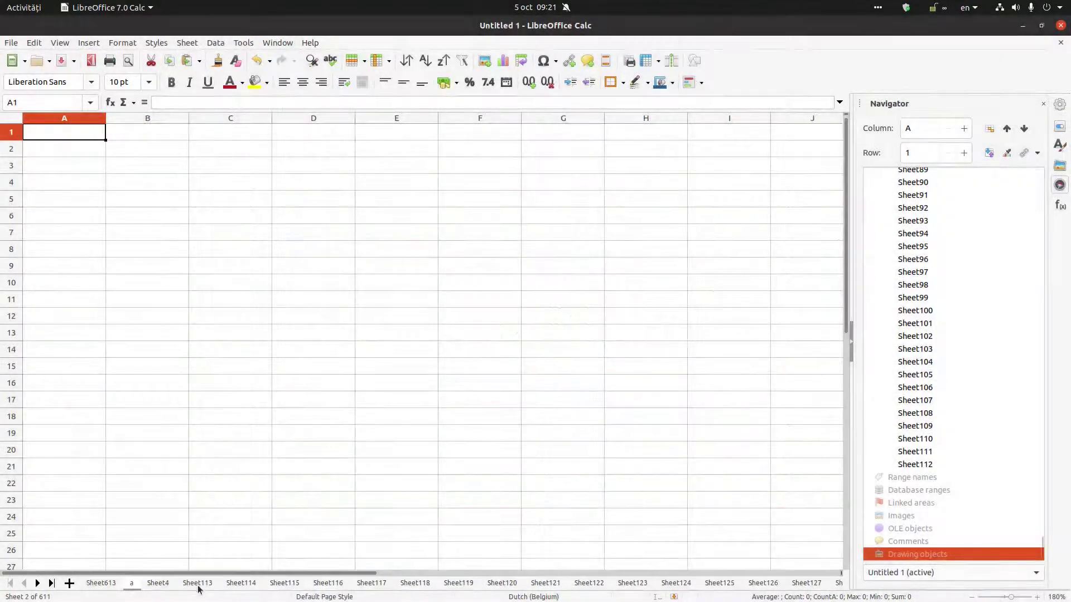
pyautogui.doubleClick(158, 583)
pyautogui.write('b')
pyautogui.press('Return')
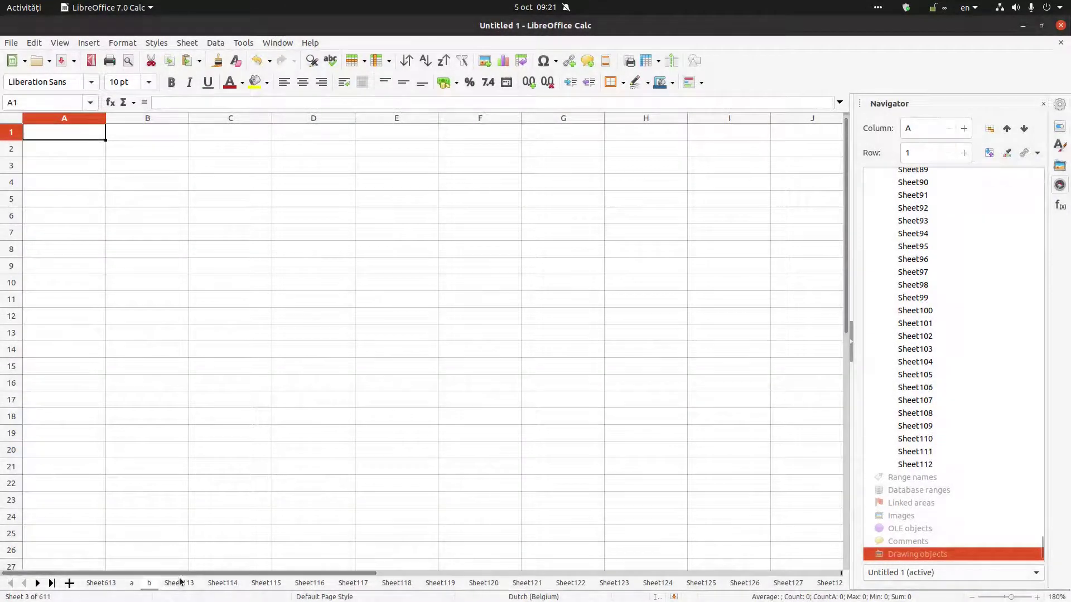
# Rename Sheet113, Sheet114 and Sheet115 to 'c', 'd' and 'e'
pyautogui.doubleClick(178, 582)
pyautogui.write('c')
pyautogui.press('Return')
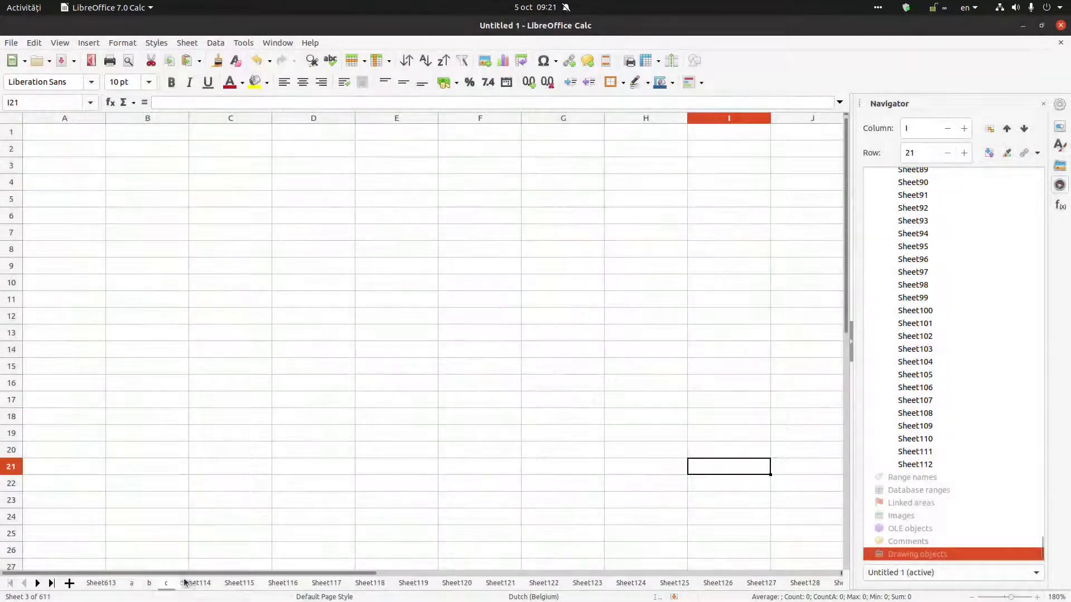
pyautogui.doubleClick(186, 583)
pyautogui.write('d')
pyautogui.press('Return')
pyautogui.doubleClick(232, 583)
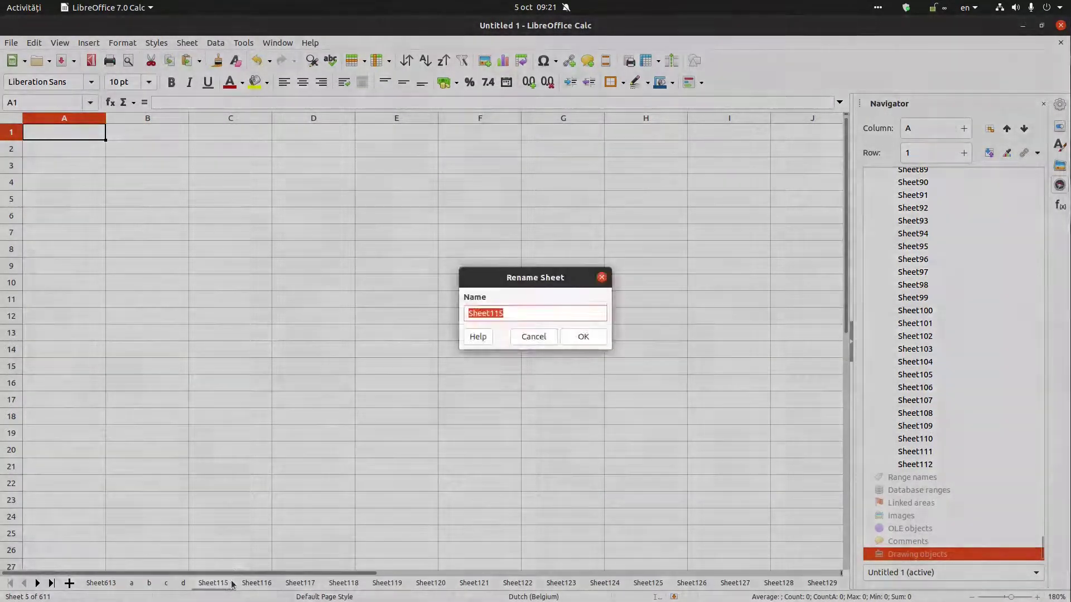
pyautogui.write('e')
pyautogui.press('Return')
pyautogui.click(232, 583)
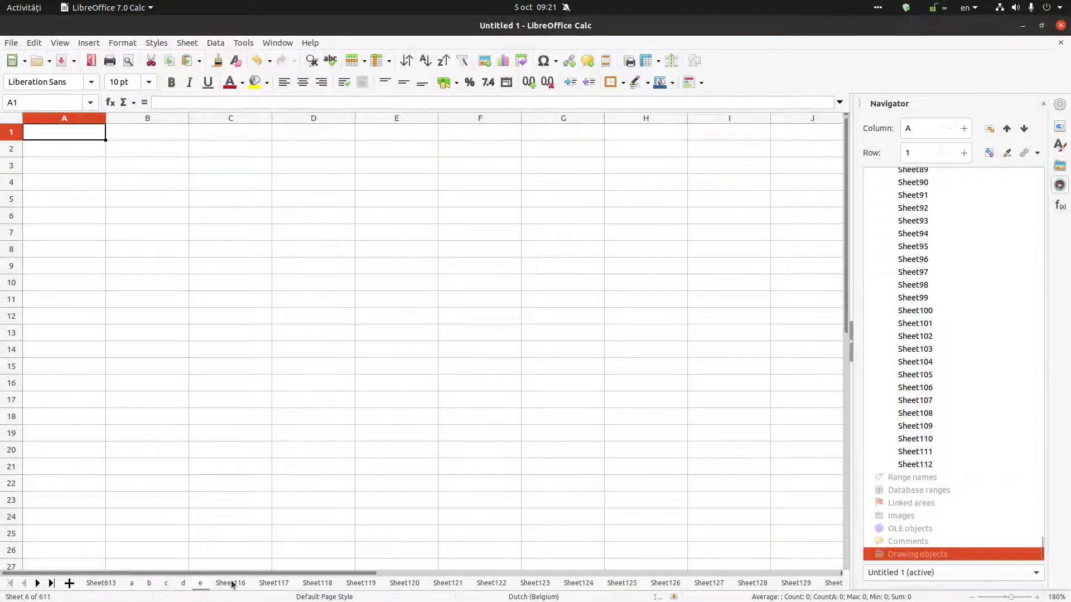
# Colour tab a red and tab b orange
pyautogui.click(183, 584)
pyautogui.rightClick(135, 584)
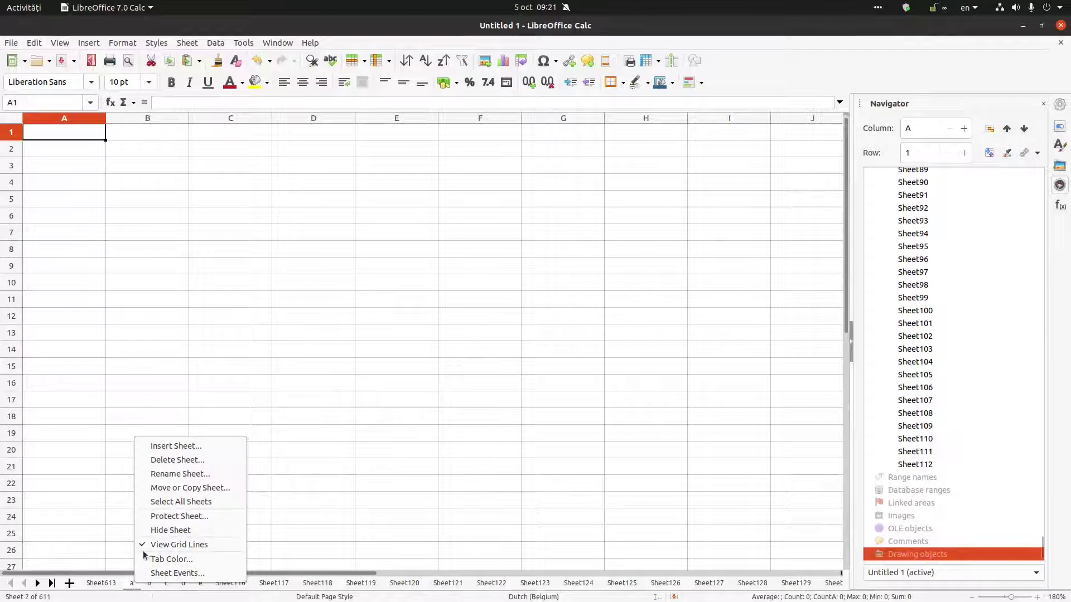
pyautogui.click(173, 559)
pyautogui.click(518, 275)
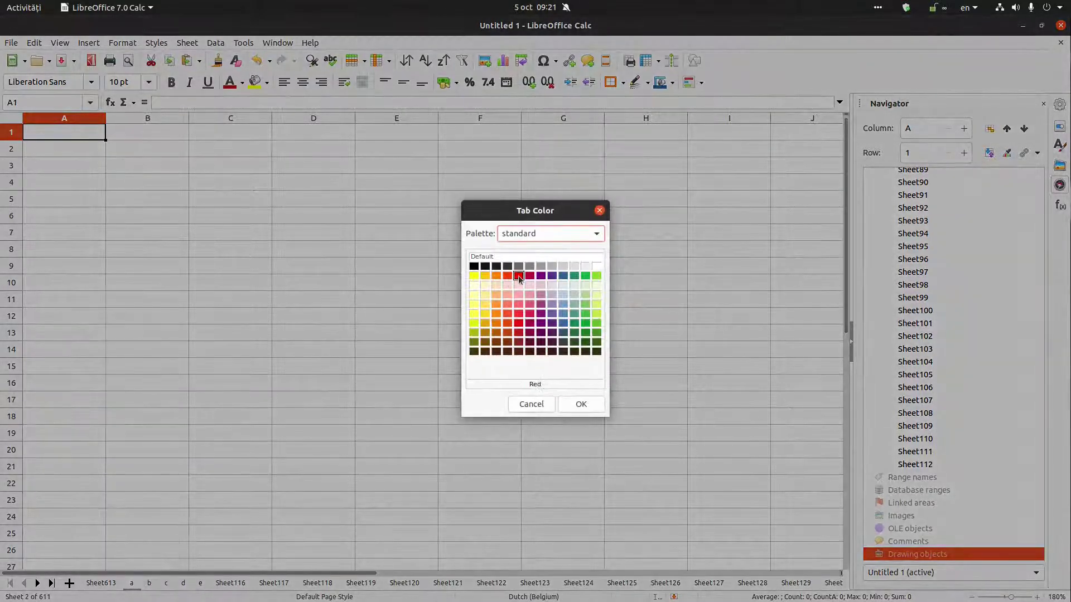
pyautogui.click(571, 405)
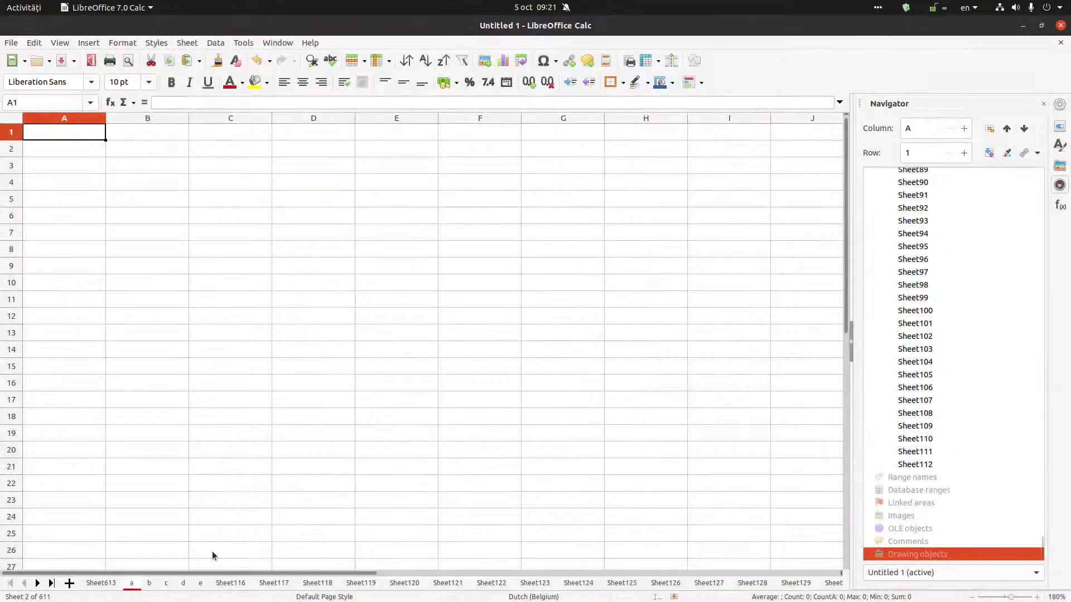
pyautogui.rightClick(155, 584)
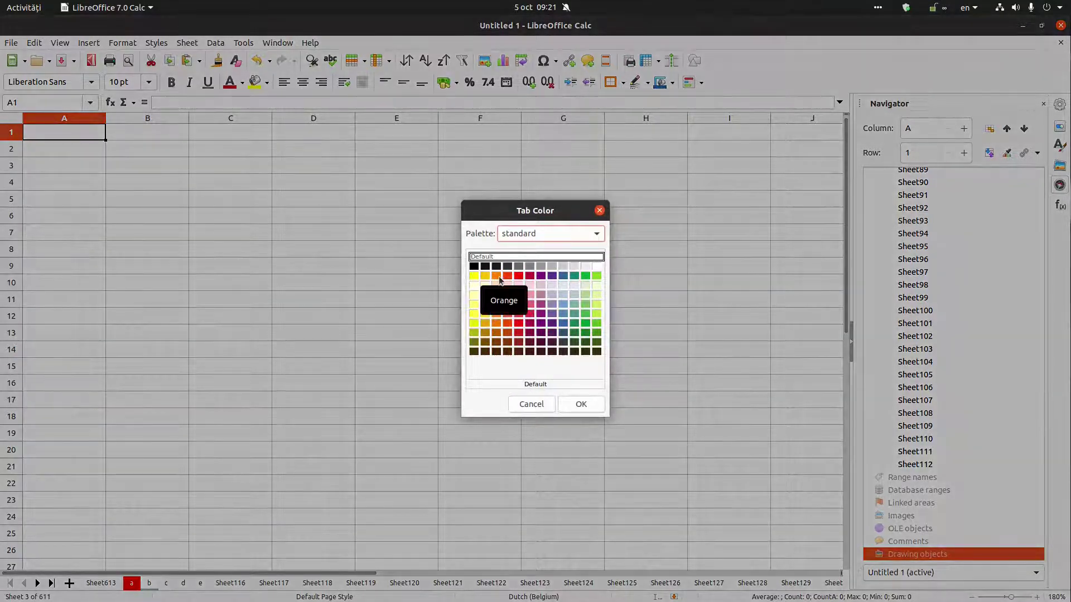
pyautogui.click(496, 275)
pyautogui.click(581, 404)
# Colour tab c teal-green and tab d purple
pyautogui.rightClick(166, 583)
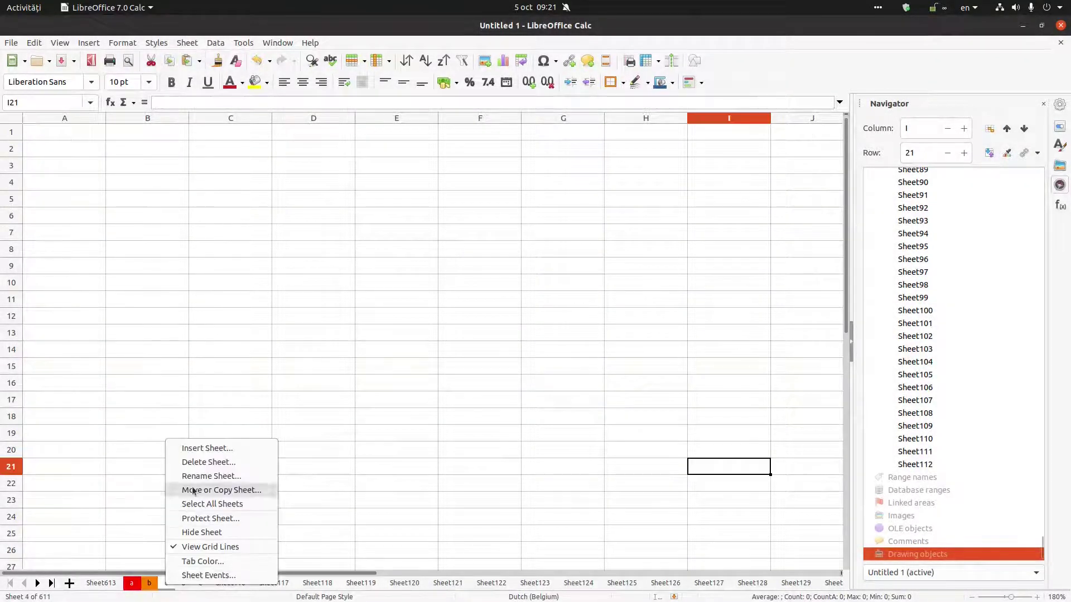
pyautogui.click(205, 561)
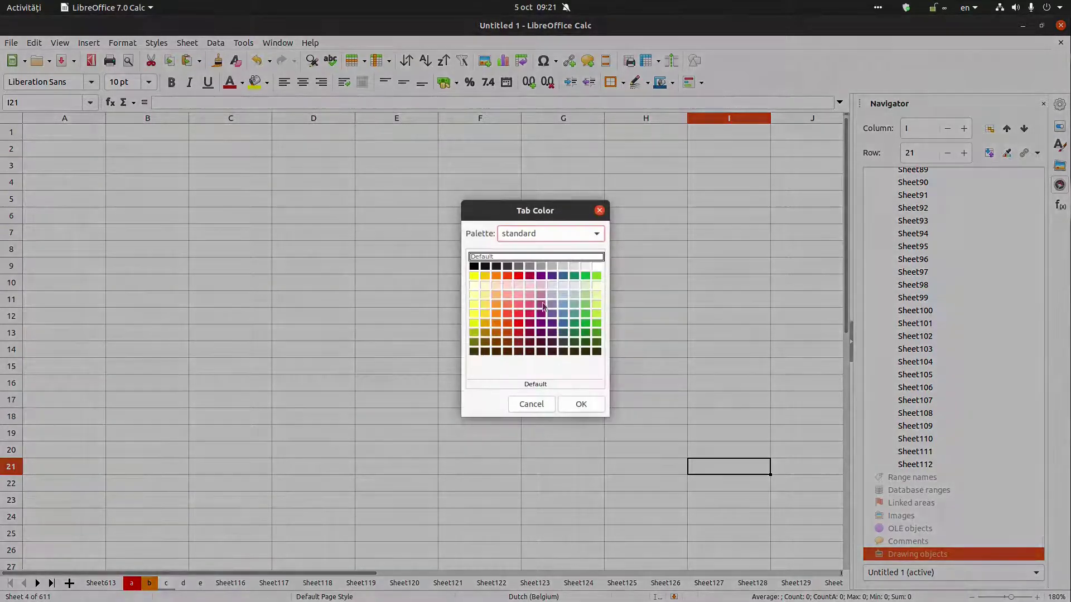
pyautogui.click(574, 277)
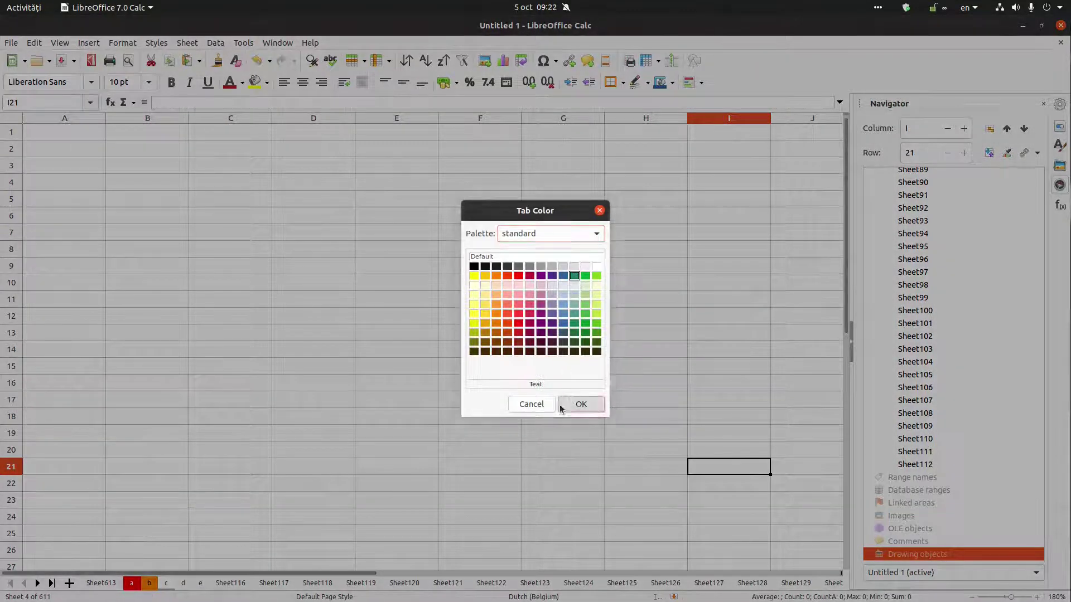
pyautogui.click(581, 404)
pyautogui.rightClick(189, 580)
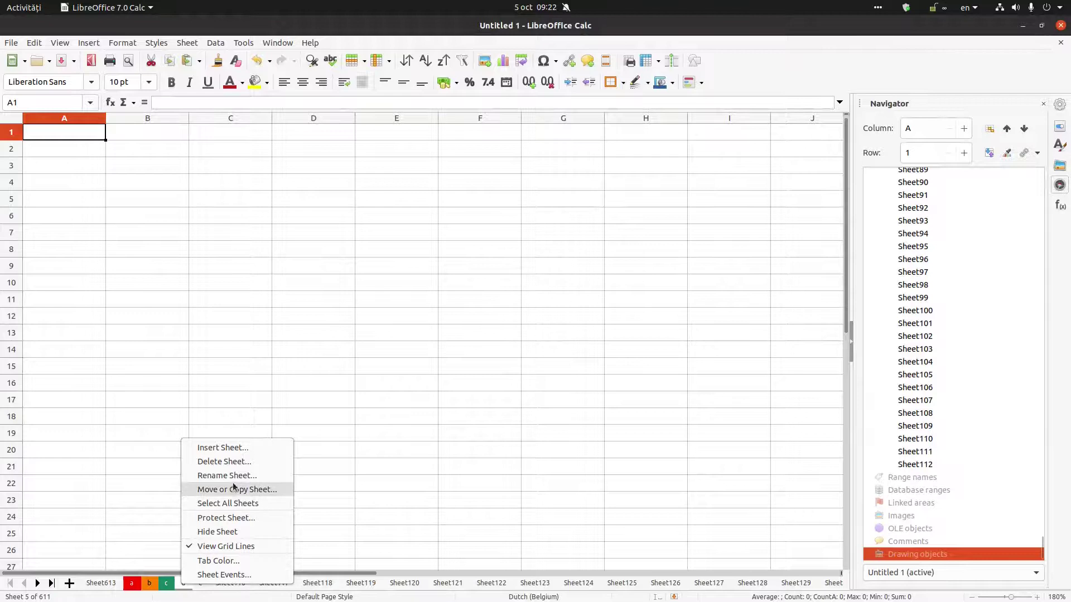
pyautogui.click(229, 560)
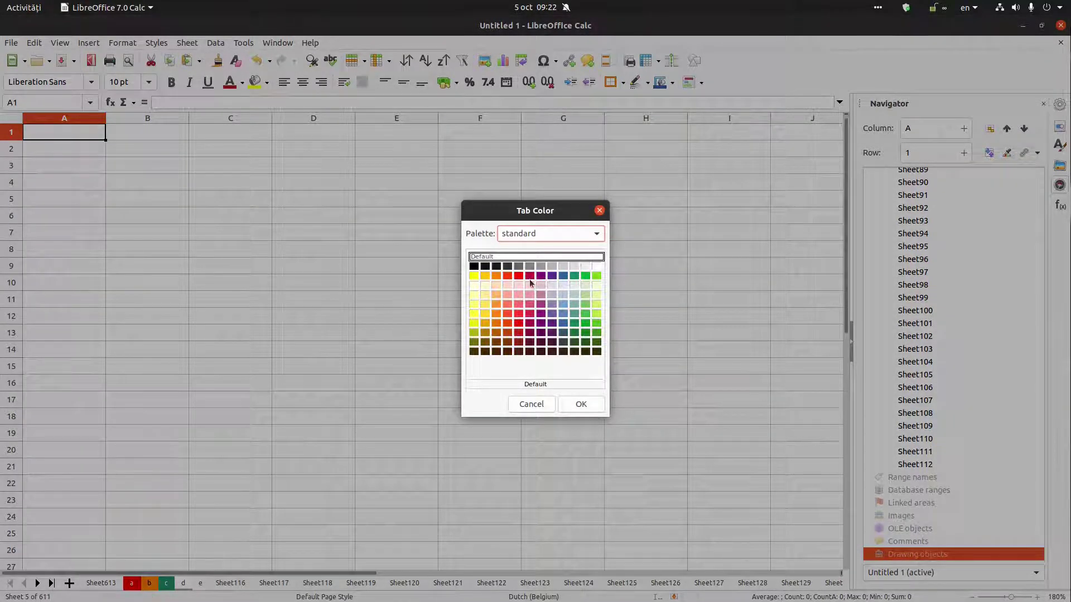
pyautogui.click(540, 277)
pyautogui.click(580, 403)
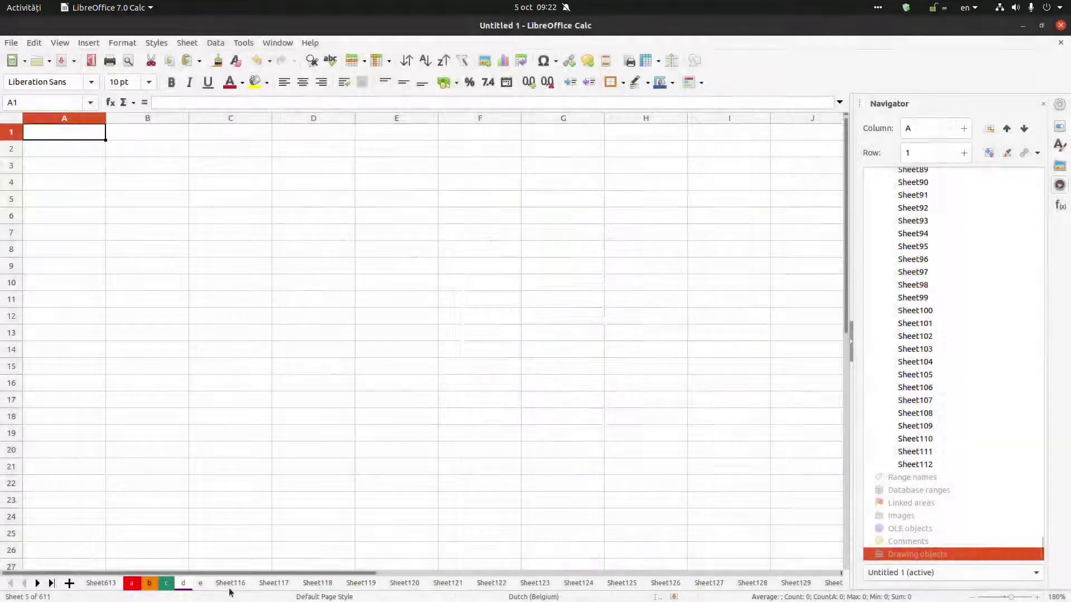
# Colour tab e yellow, then switch to Sheet613 and back to sheet a
pyautogui.rightClick(202, 586)
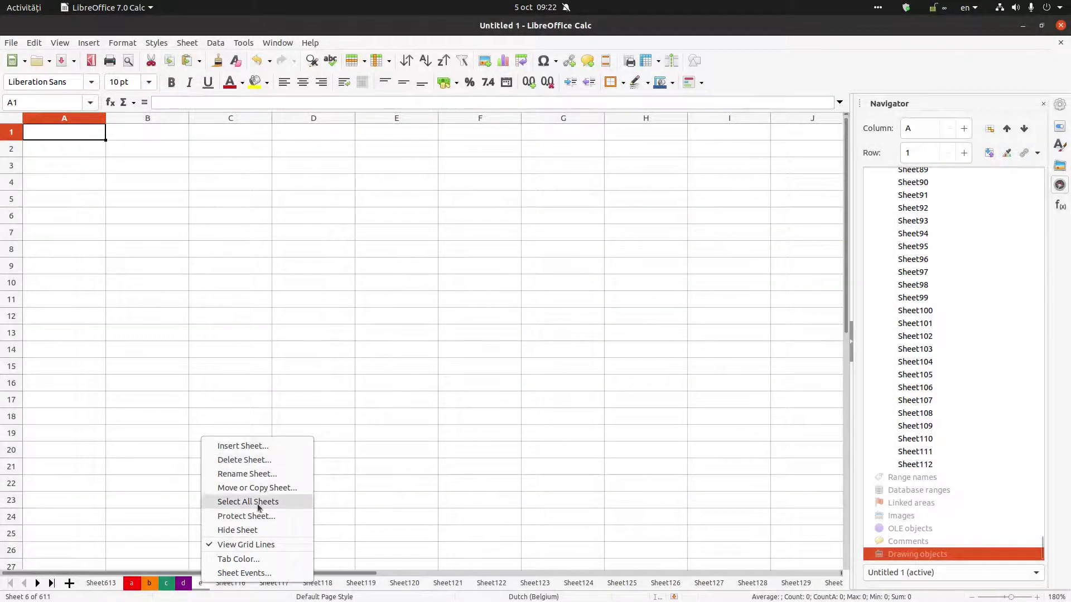
pyautogui.click(255, 559)
pyautogui.click(474, 277)
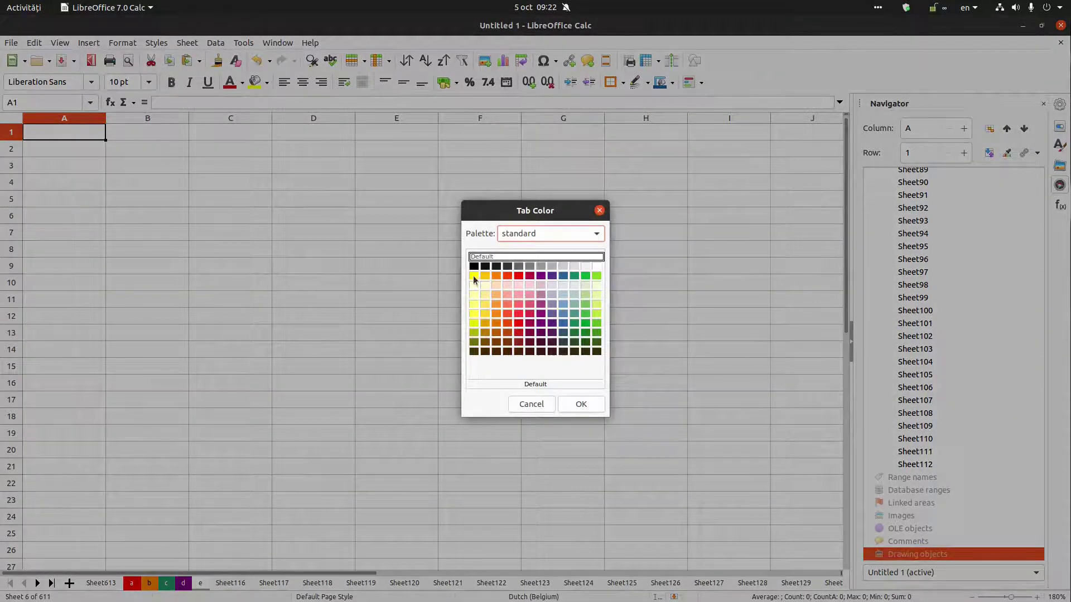
pyautogui.click(577, 399)
pyautogui.click(117, 583)
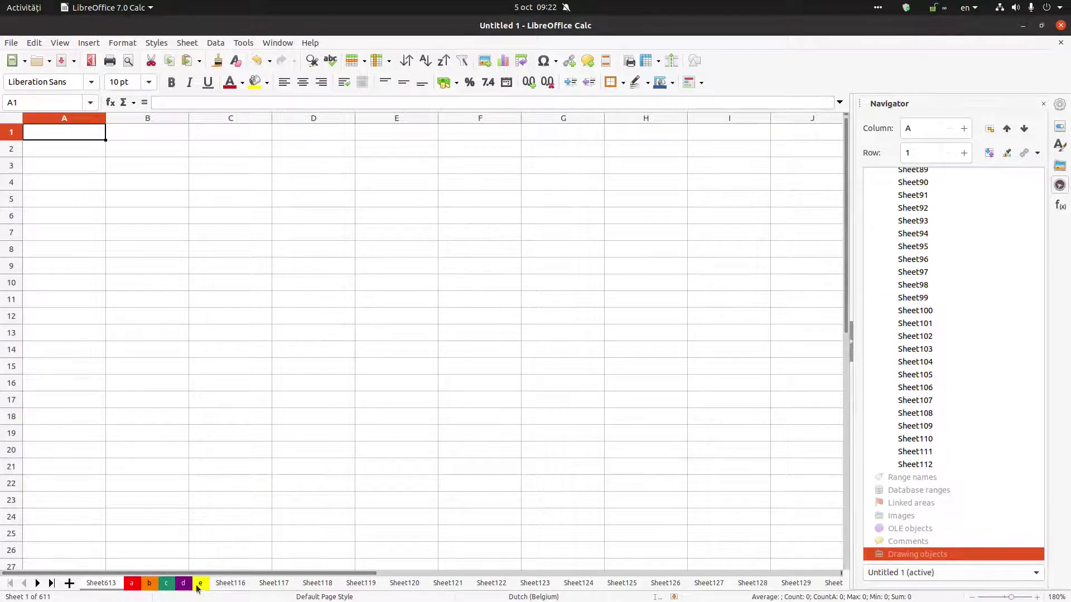
pyautogui.click(167, 585)
pyautogui.click(133, 585)
pyautogui.click(238, 586)
pyautogui.click(136, 587)
pyautogui.click(142, 586)
pyautogui.click(133, 584)
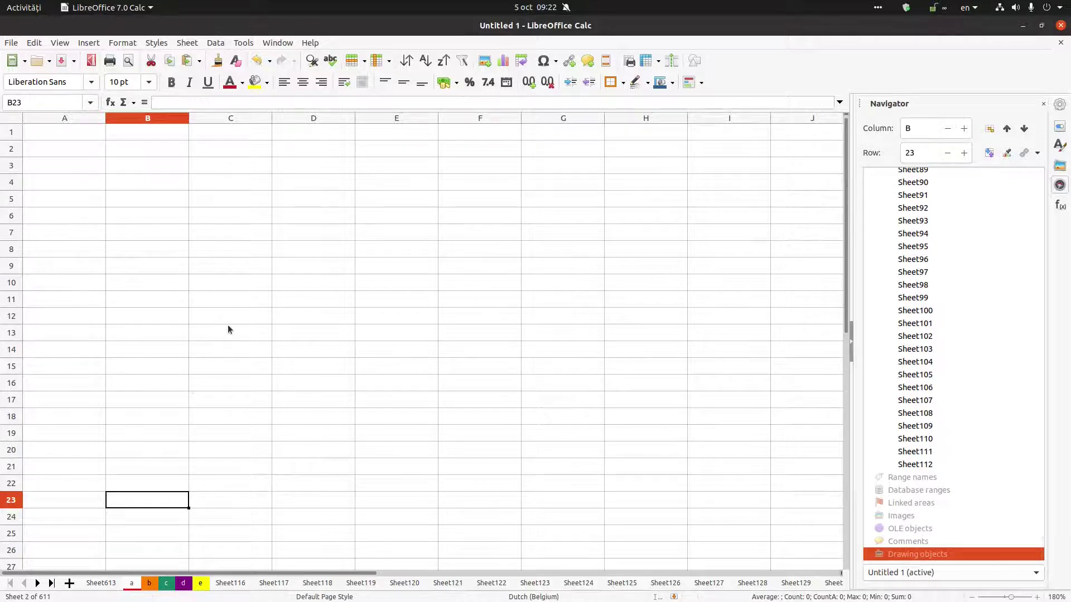
pyautogui.rightClick(137, 584)
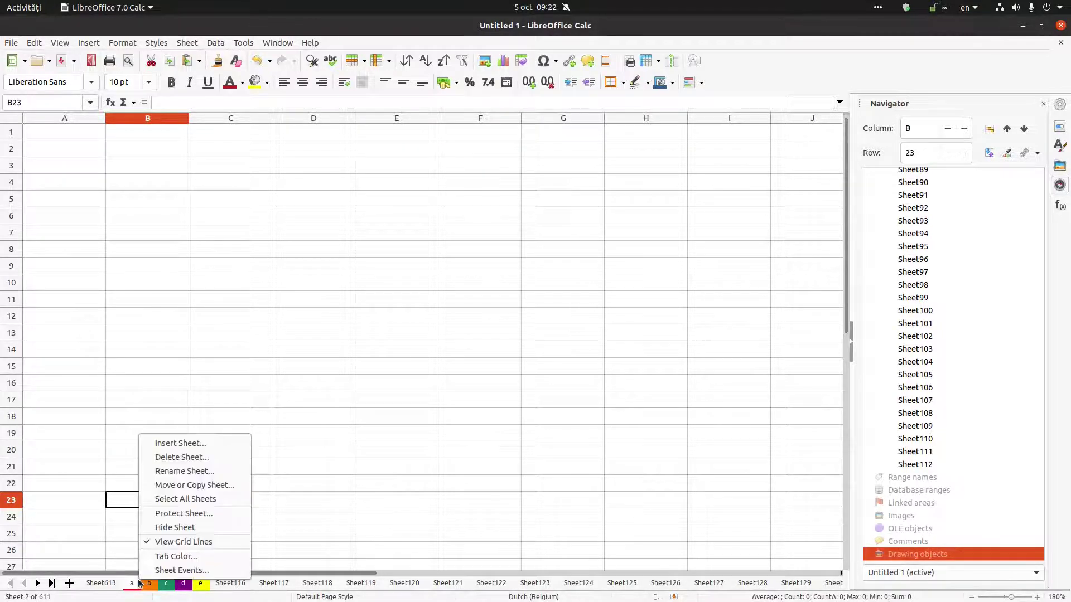
pyautogui.click(302, 460)
pyautogui.click(152, 583)
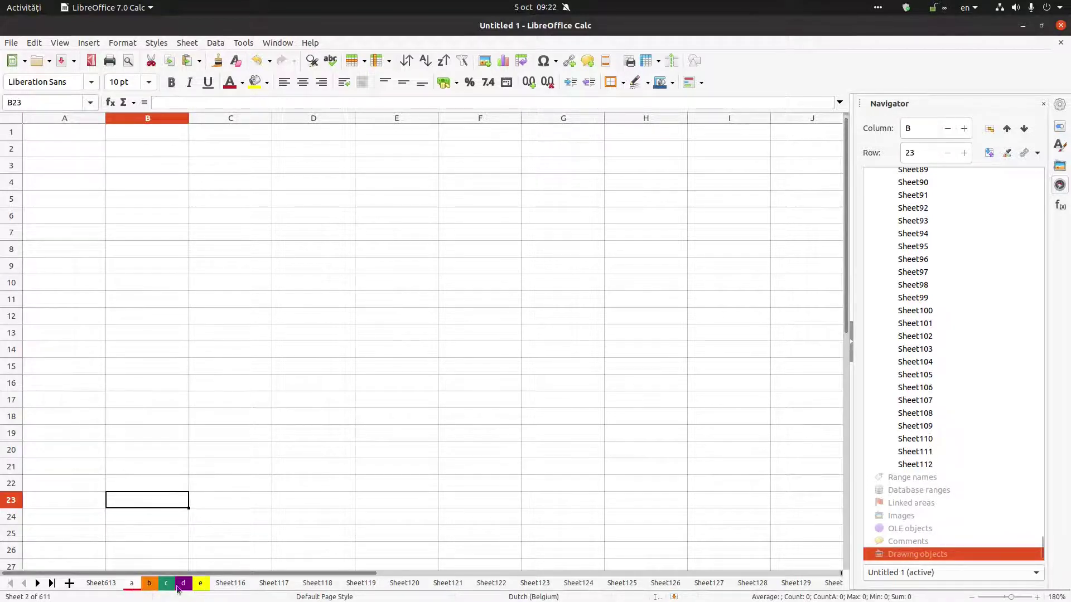
pyautogui.rightClick(135, 587)
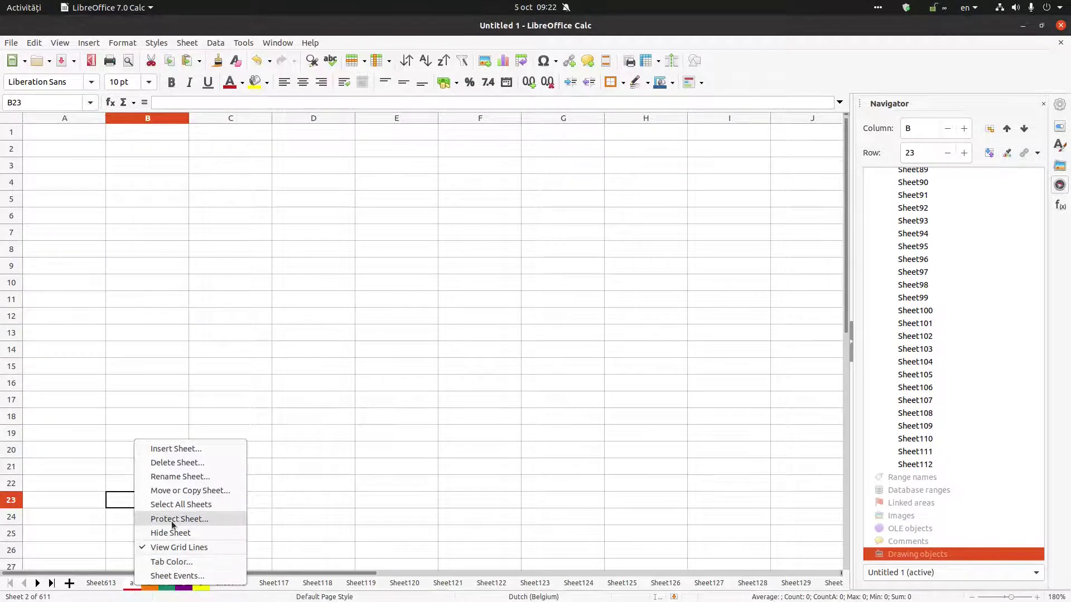
pyautogui.click(177, 490)
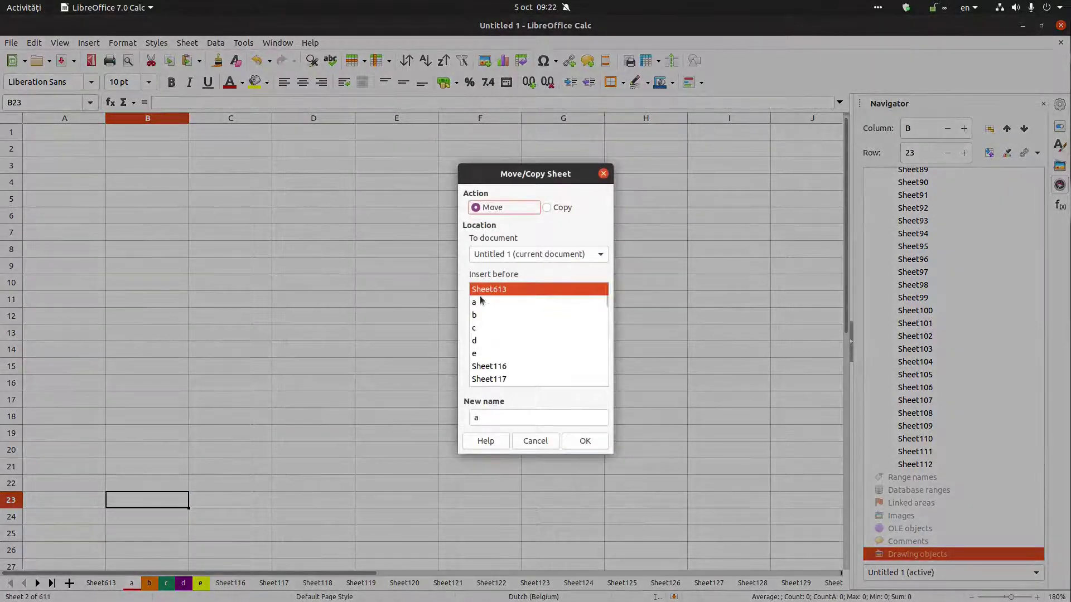
pyautogui.click(480, 303)
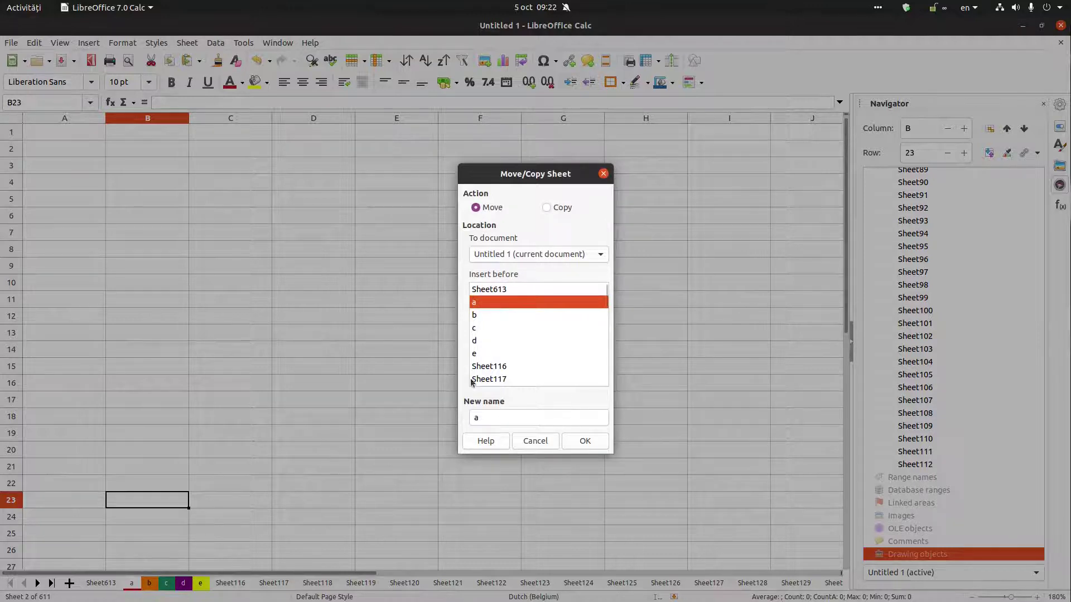
pyautogui.click(483, 366)
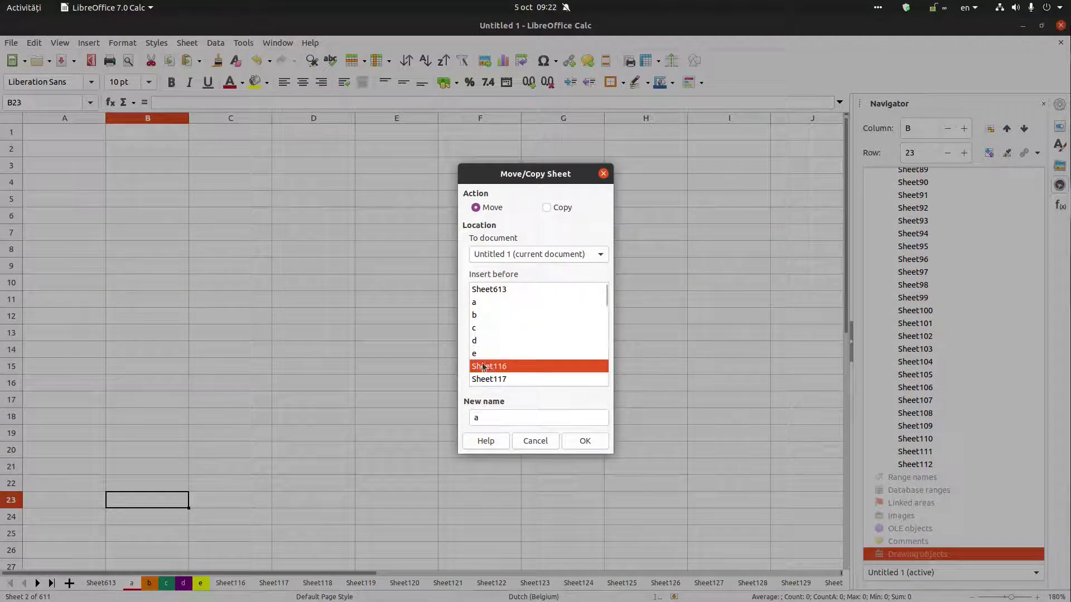
pyautogui.click(583, 441)
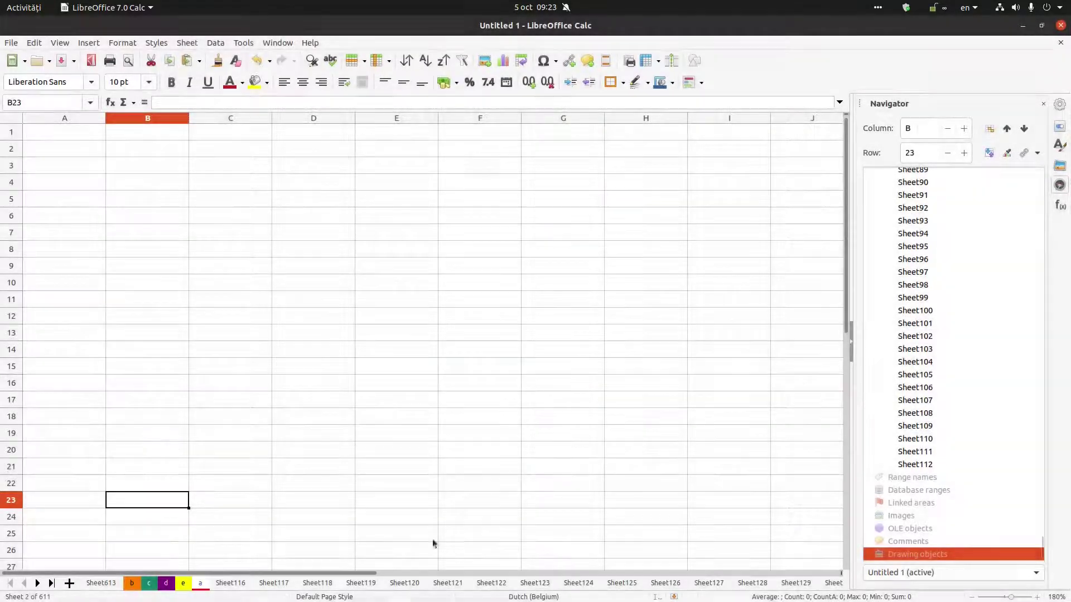
pyautogui.hotkey('ctrl', 'pageup')
pyautogui.hotkey('ctrl', 'pageup')
pyautogui.hotkey('ctrl', 'pageup')
pyautogui.hotkey('ctrl', 'pageup')
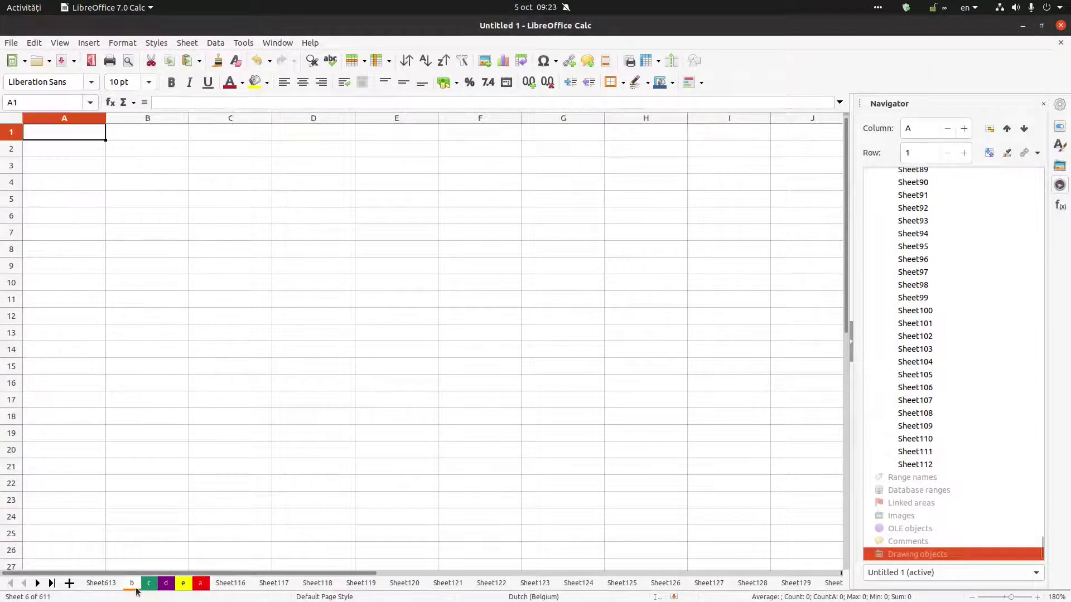
pyautogui.click(202, 583)
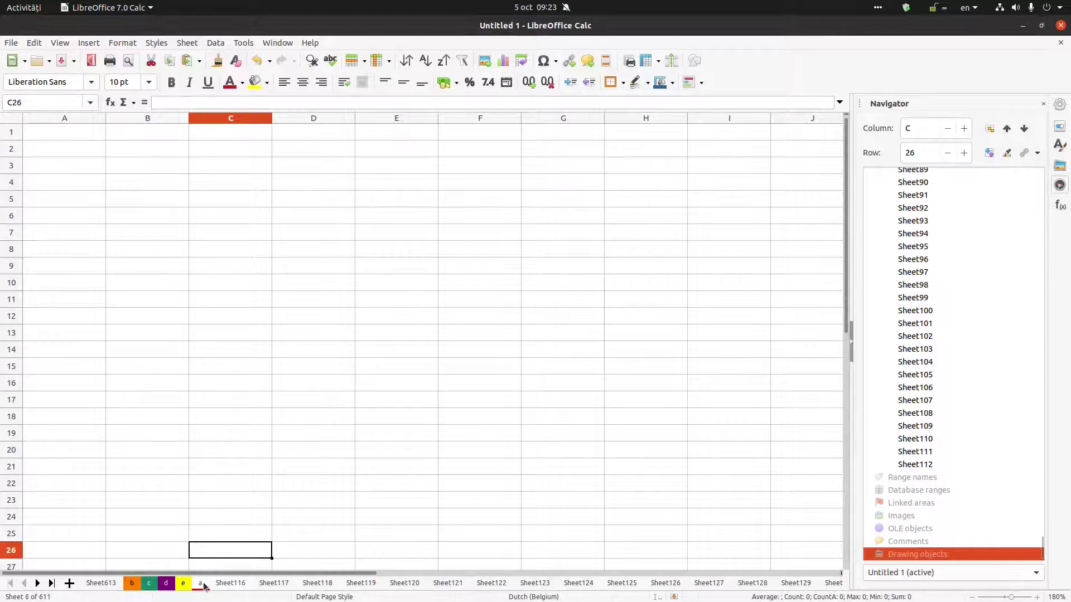
pyautogui.rightClick(203, 584)
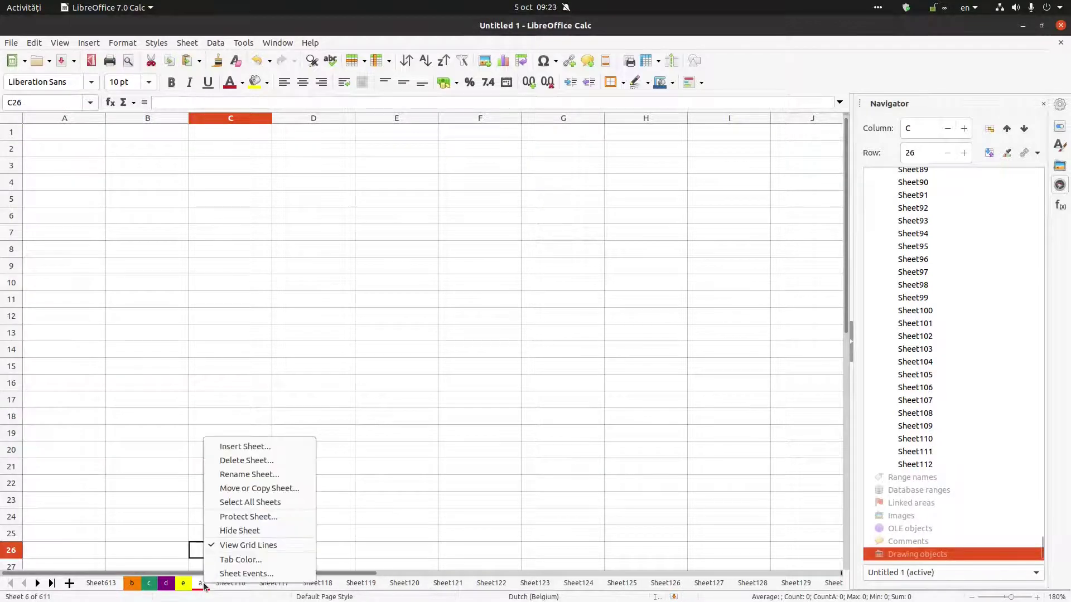
pyautogui.click(249, 490)
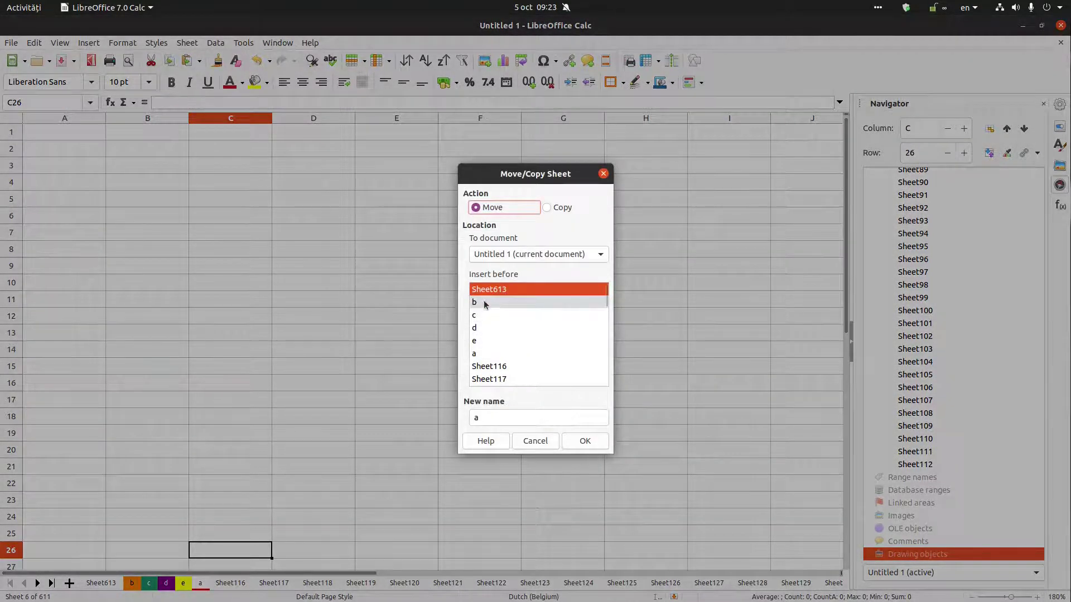
pyautogui.click(478, 304)
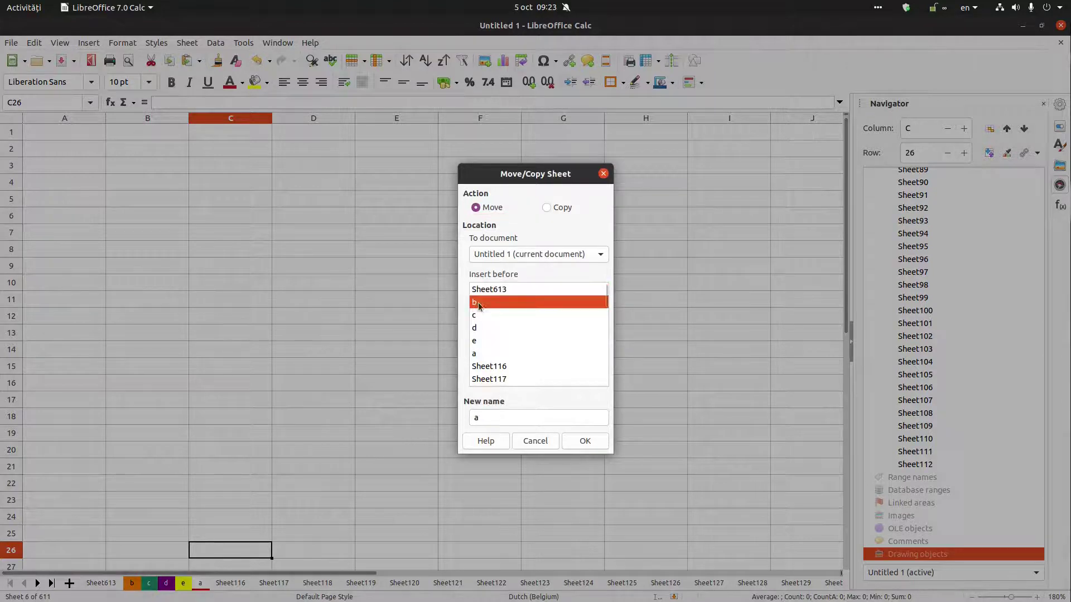
pyautogui.click(593, 443)
pyautogui.click(238, 530)
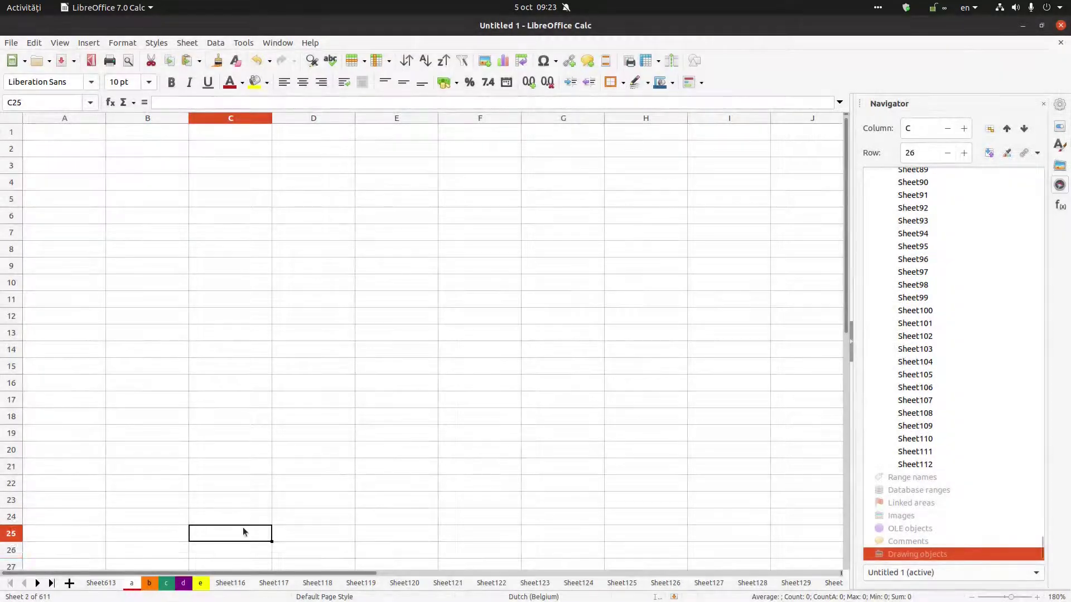
pyautogui.rightClick(134, 584)
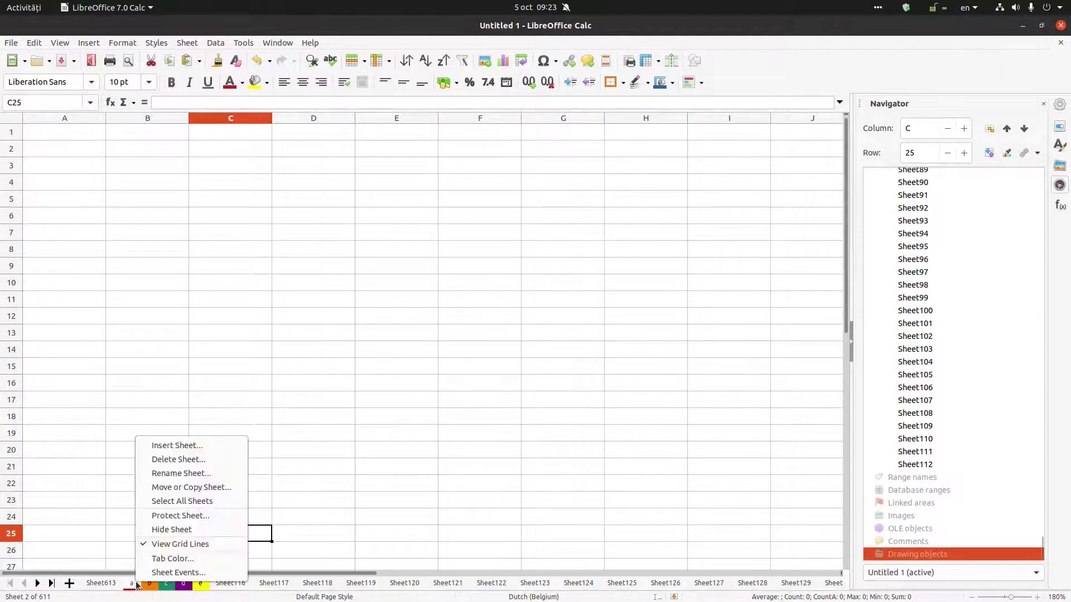
pyautogui.click(176, 500)
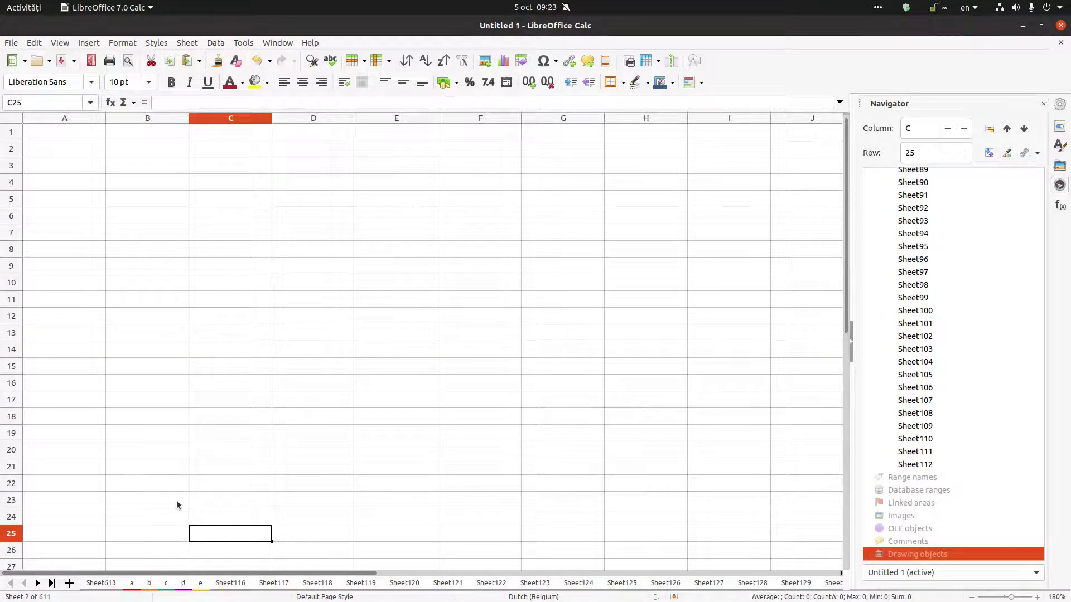
pyautogui.rightClick(168, 583)
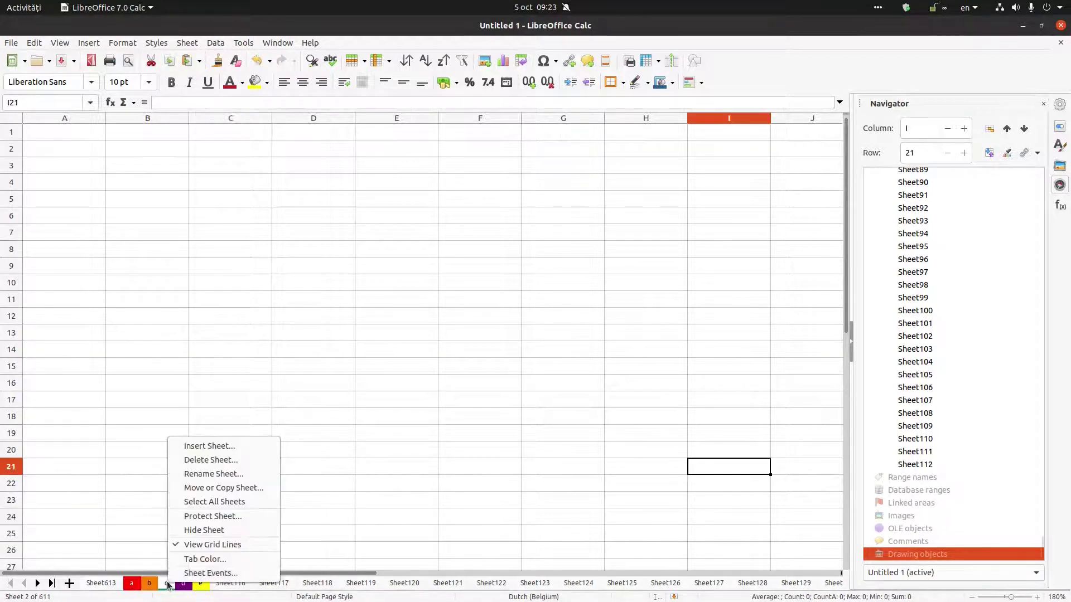
pyautogui.click(265, 587)
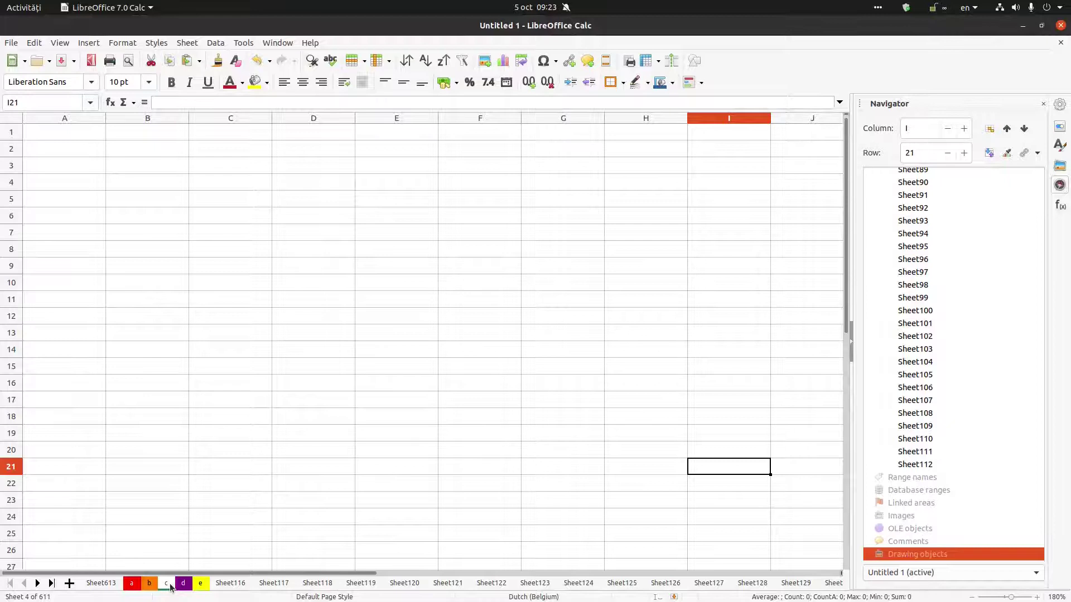
pyautogui.rightClick(170, 587)
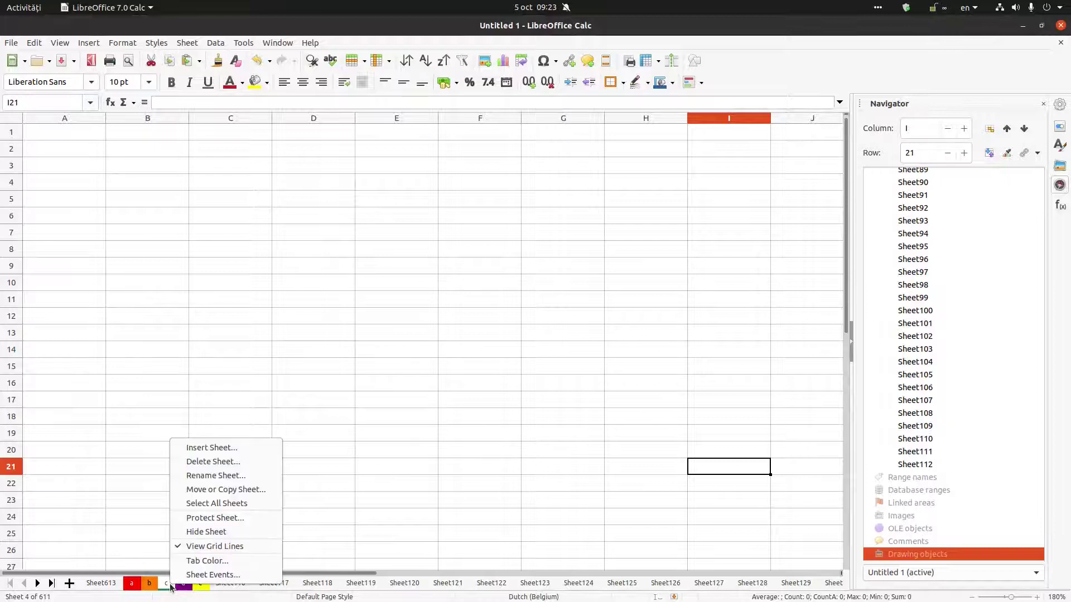
pyautogui.click(218, 517)
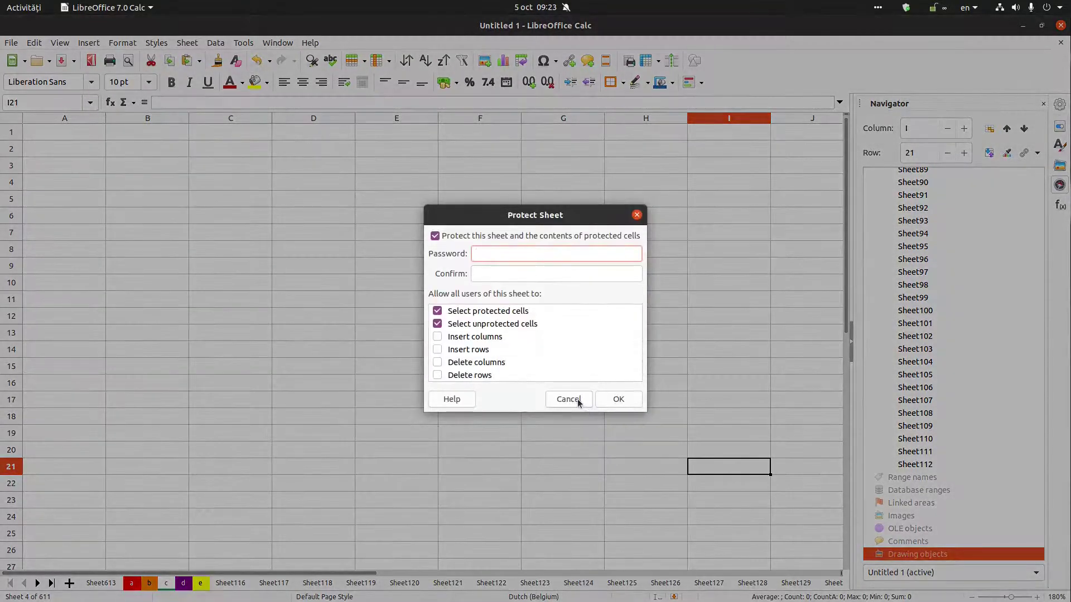
pyautogui.click(575, 400)
pyautogui.rightClick(166, 587)
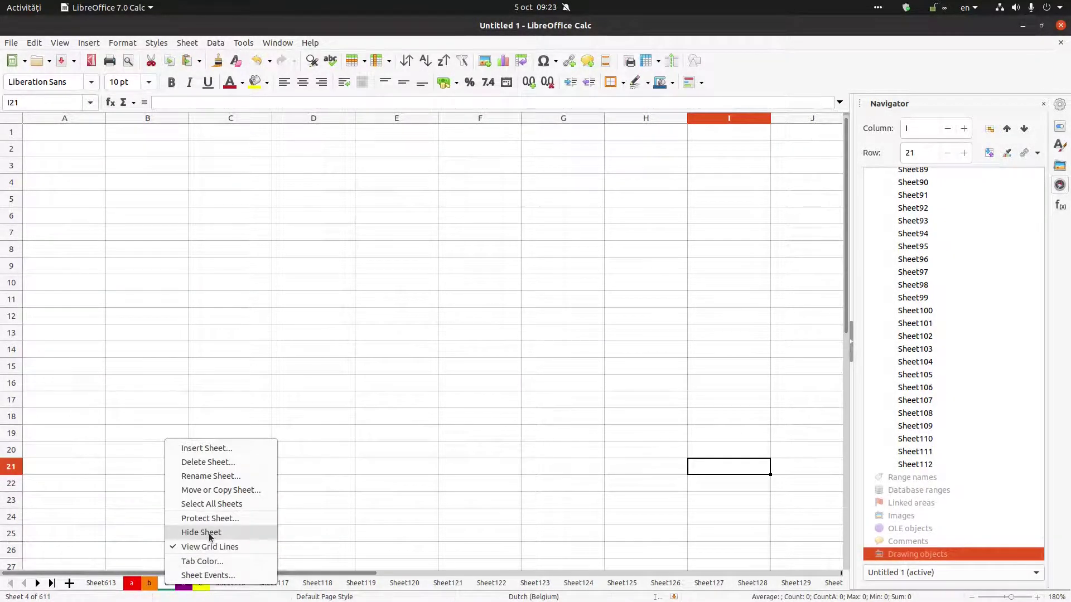
pyautogui.click(208, 574)
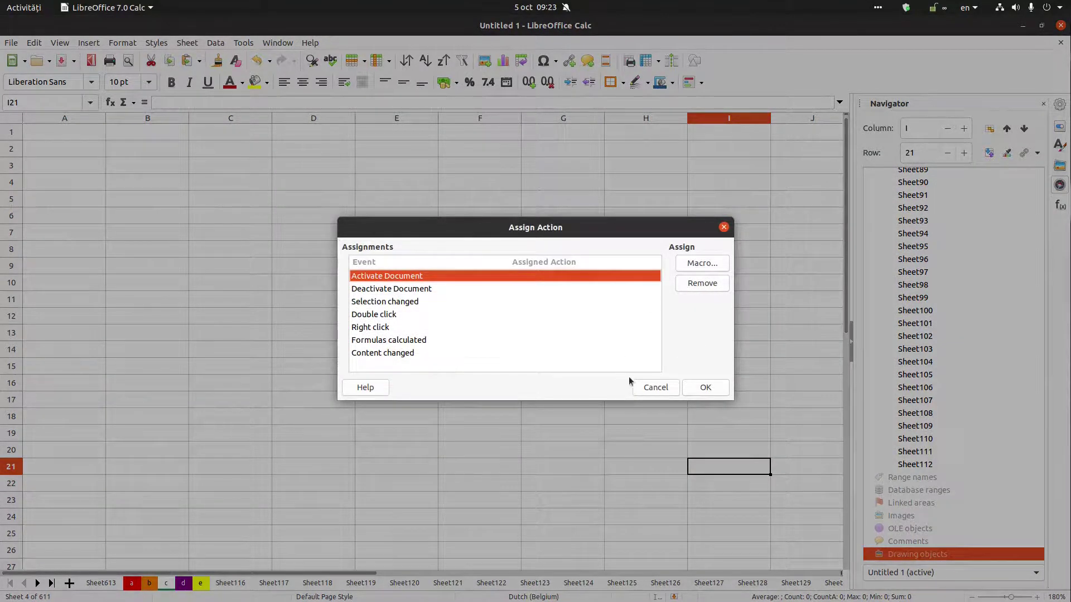
pyautogui.click(655, 388)
pyautogui.click(363, 367)
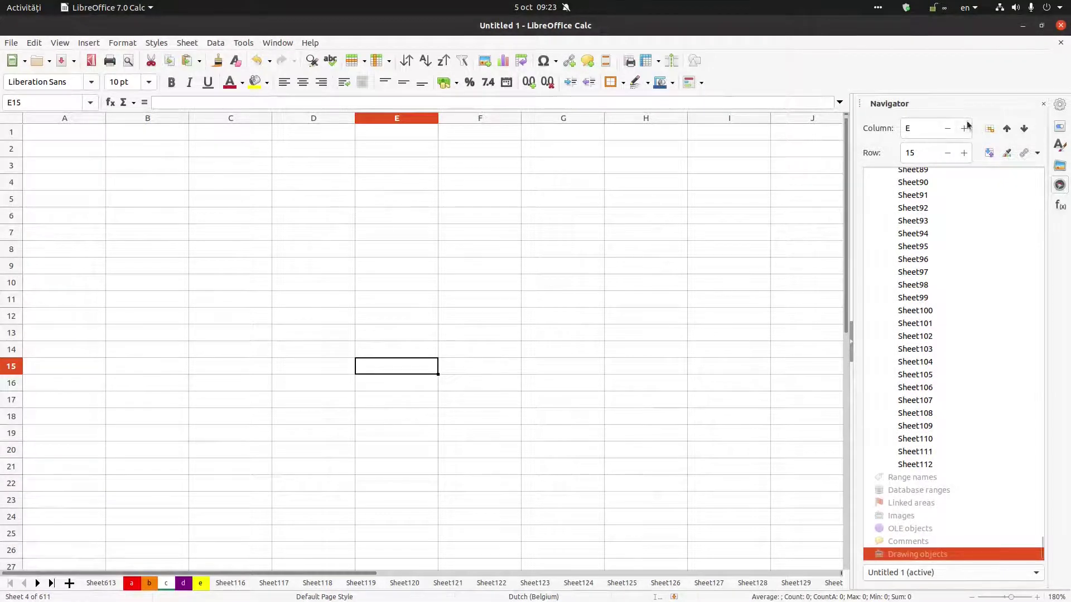
# Close the Navigator deck and turn off the formula bar
pyautogui.click(1042, 104)
pyautogui.click(478, 245)
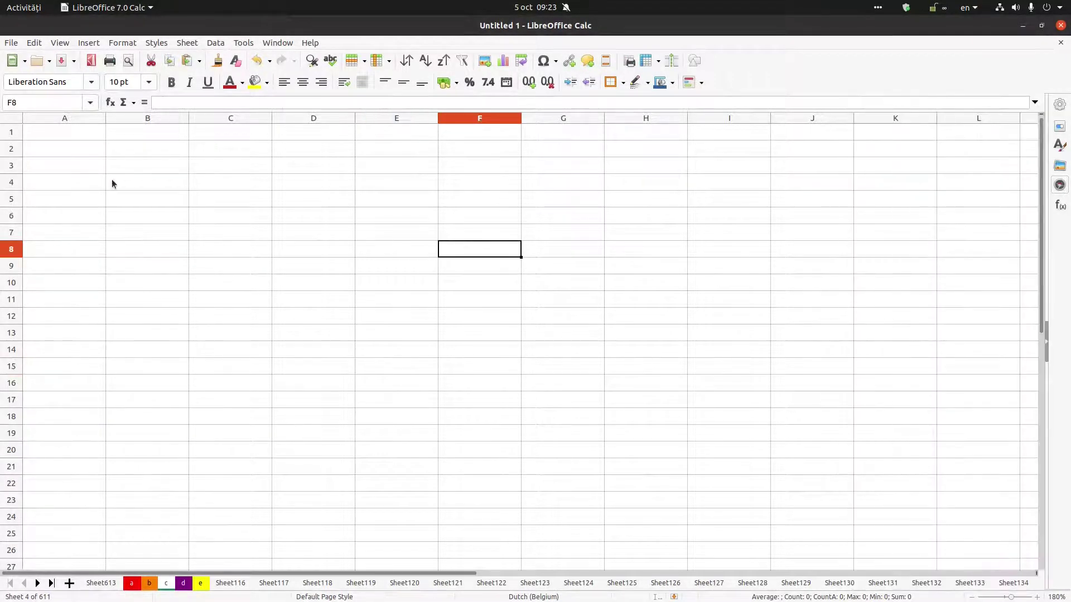
pyautogui.click(61, 43)
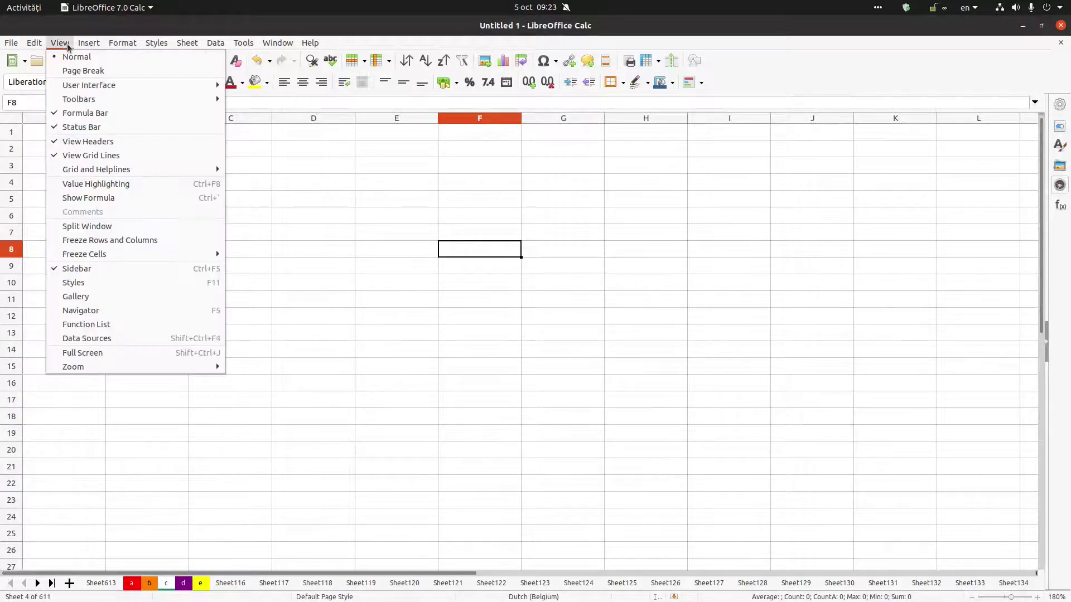
pyautogui.click(84, 112)
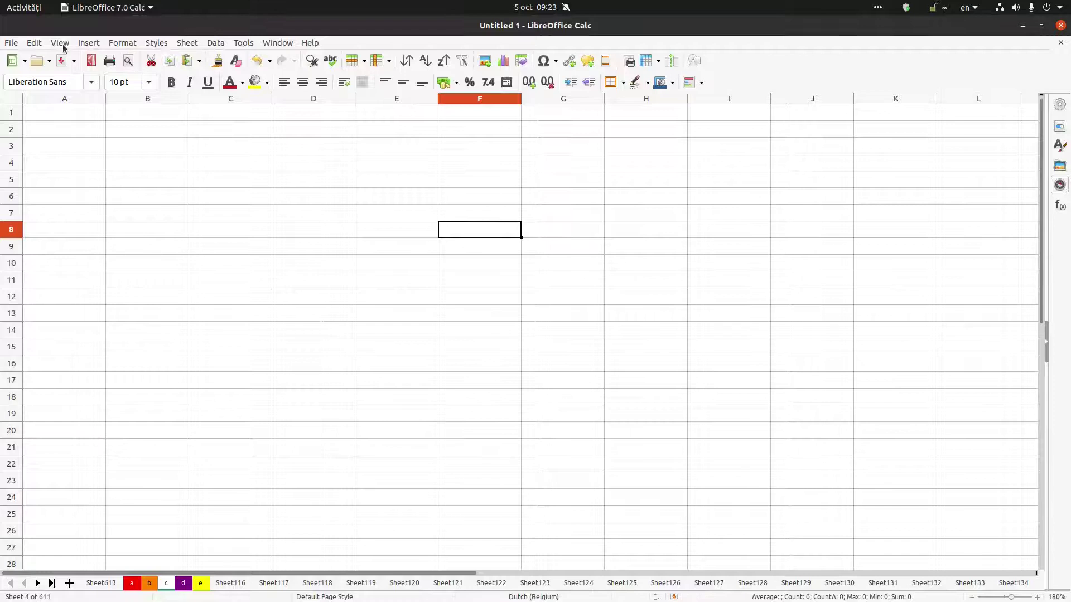
pyautogui.click(60, 43)
pyautogui.click(77, 114)
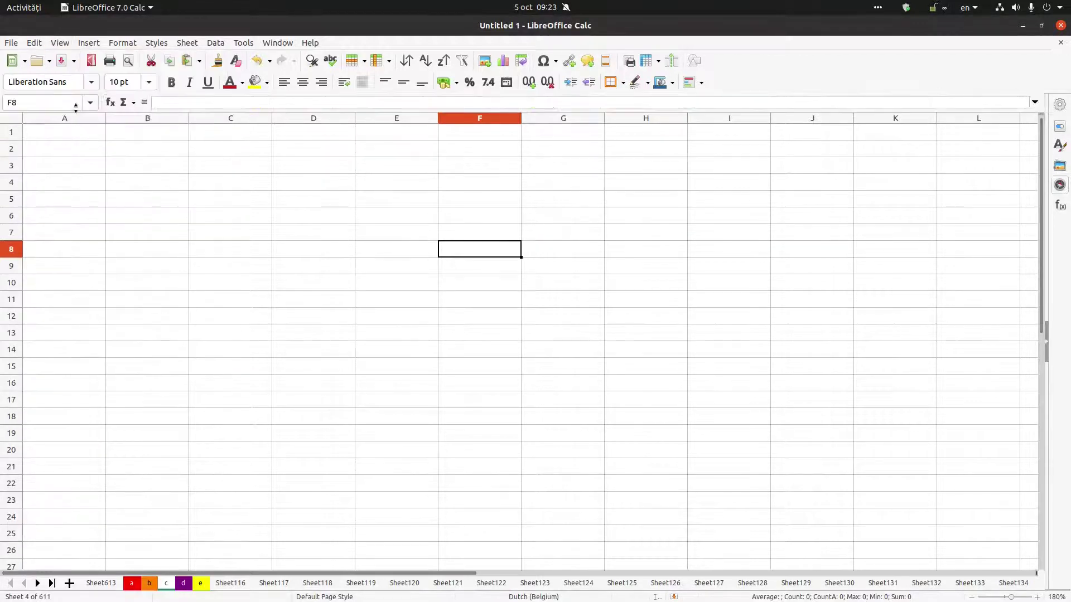
pyautogui.click(62, 45)
pyautogui.click(77, 114)
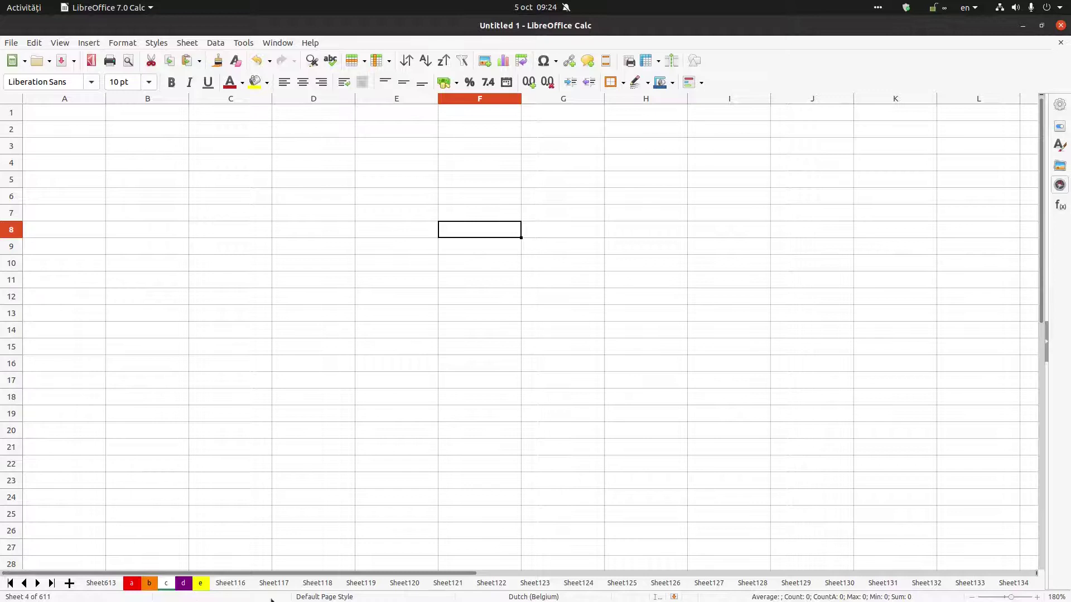
# Hide the status bar and the row and column headers
pyautogui.click(60, 44)
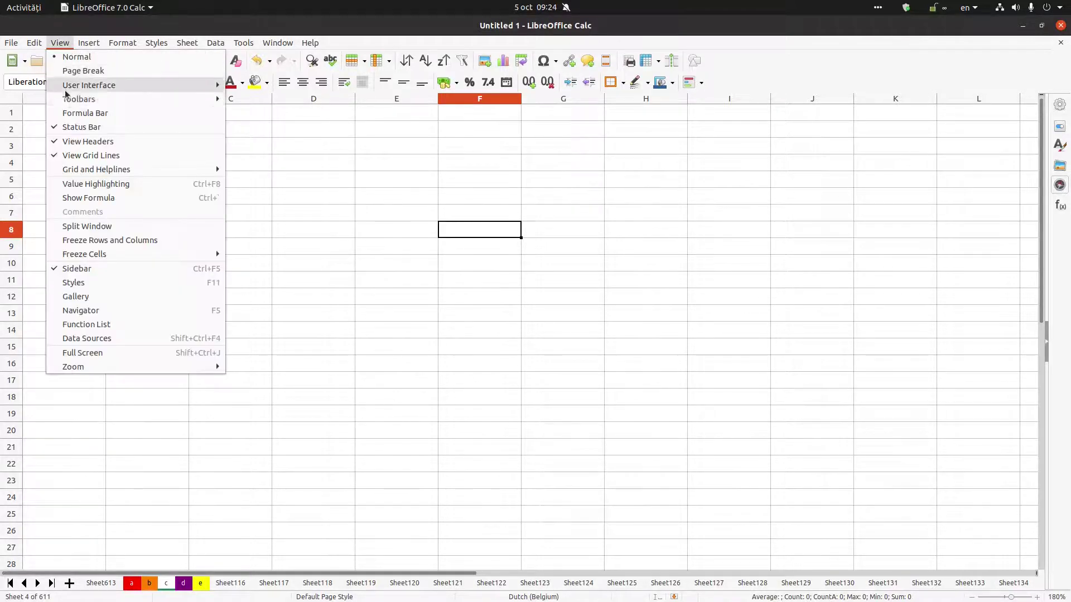
pyautogui.click(69, 127)
pyautogui.click(59, 42)
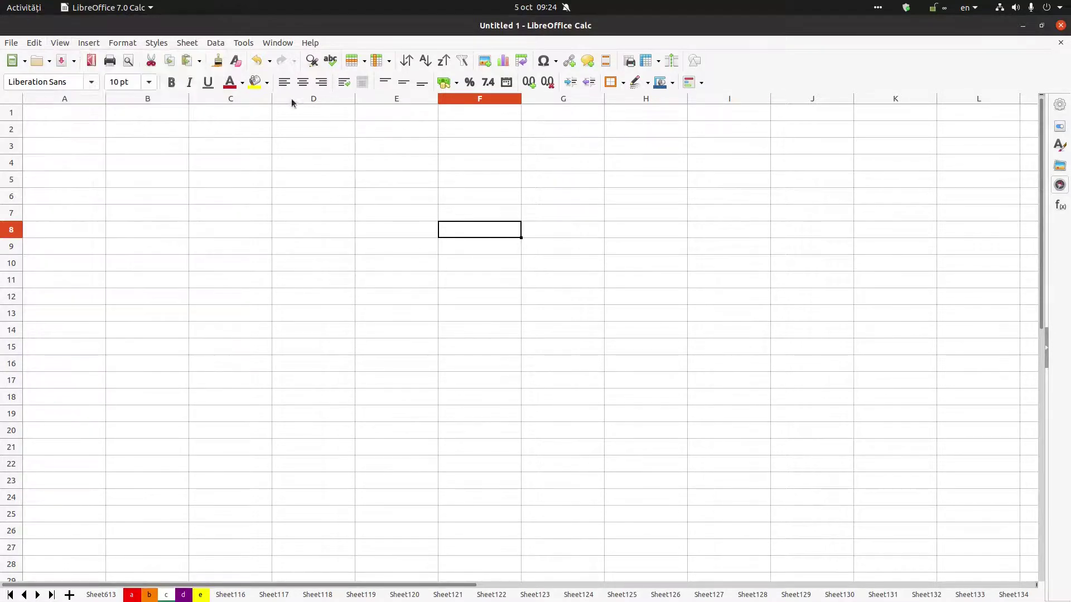
pyautogui.click(325, 106)
pyautogui.click(34, 42)
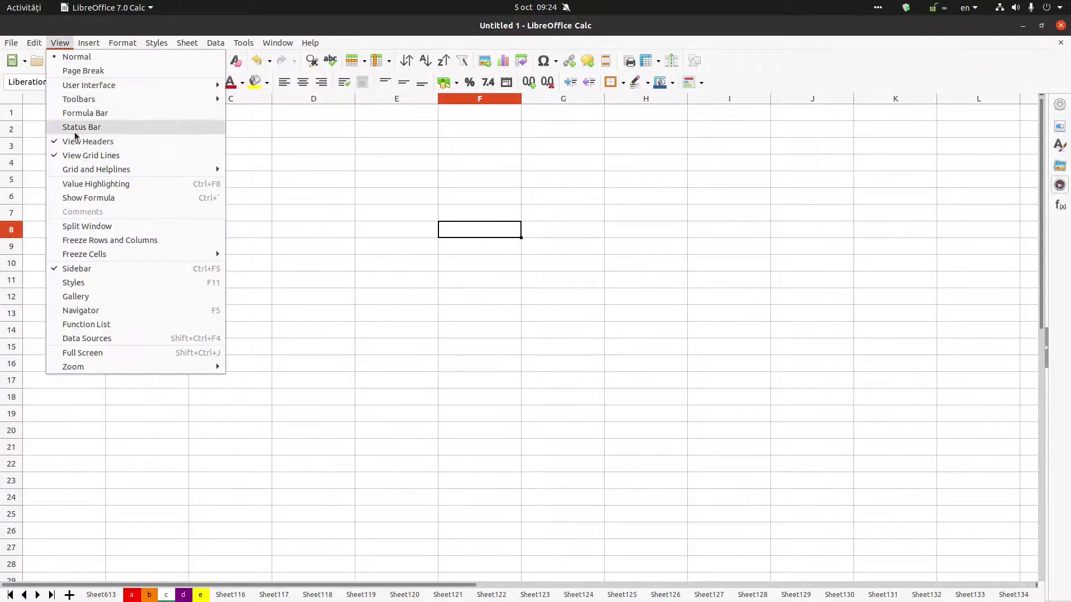
pyautogui.click(75, 141)
pyautogui.click(172, 135)
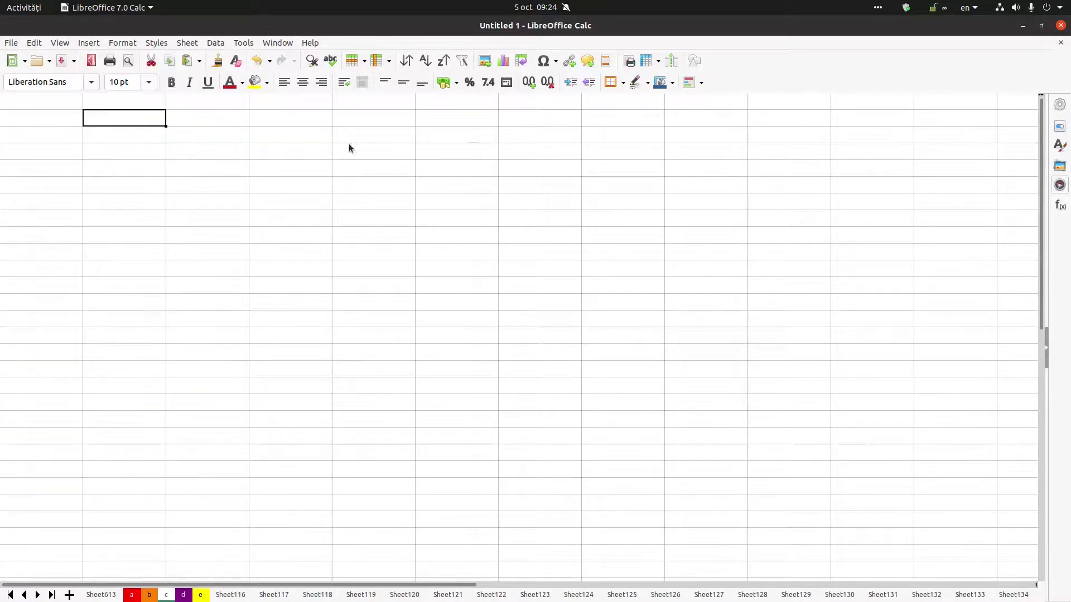
pyautogui.click(60, 43)
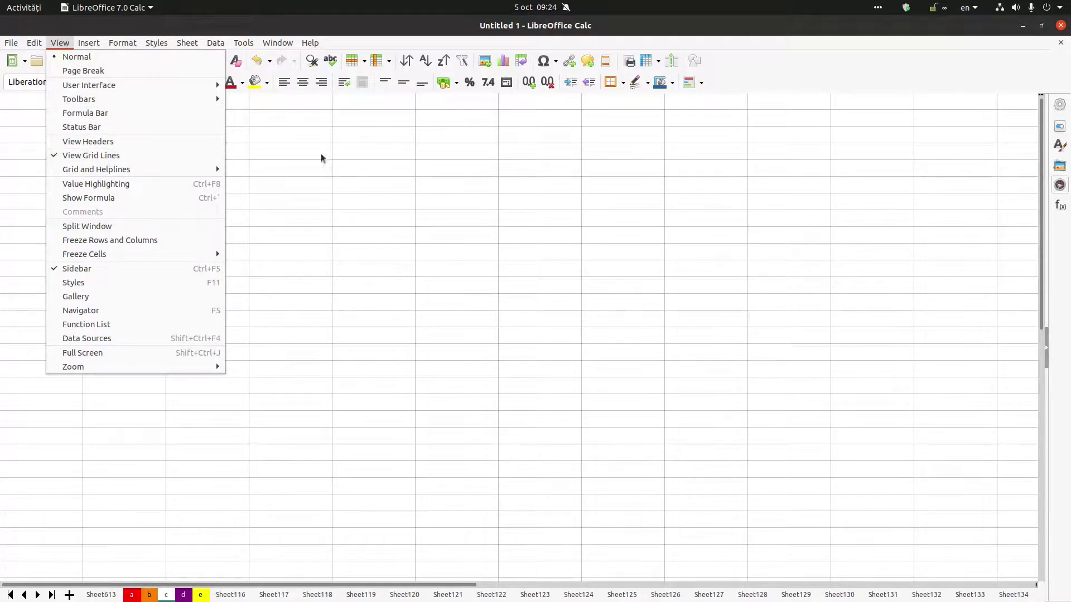
# Hide the grid lines and enter a, a, b, c down B5:B8
pyautogui.click(129, 155)
pyautogui.click(157, 163)
pyautogui.write('a')
pyautogui.press('Return')
pyautogui.write('a')
pyautogui.press('Return')
pyautogui.write('b')
pyautogui.press('Return')
pyautogui.write('c')
pyautogui.press('Return')
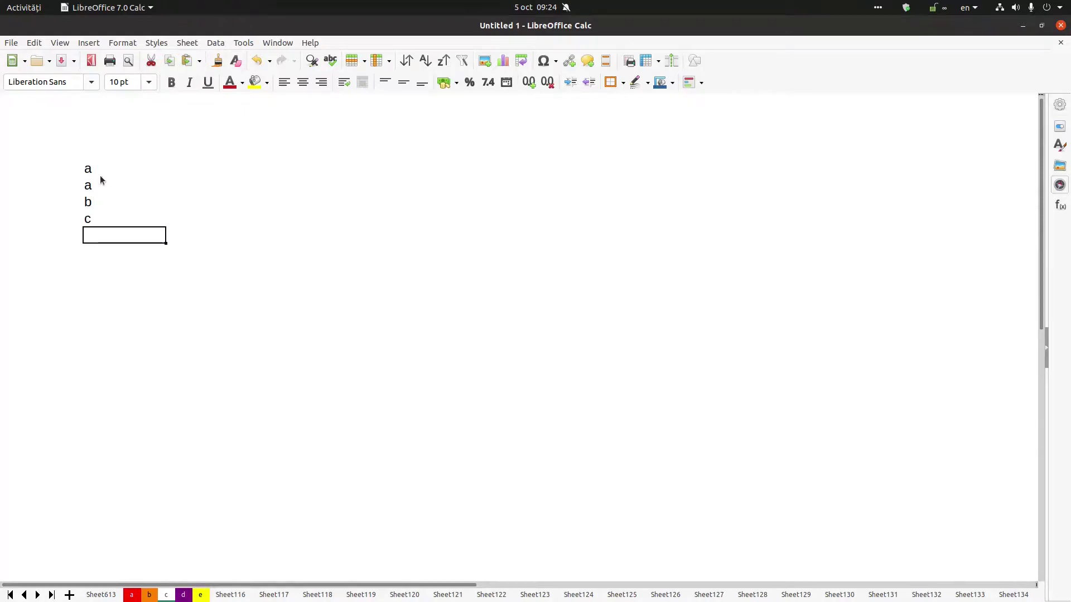
# Turn the formula bar, status bar, headers and grid lines back on
pyautogui.click(99, 175)
pyautogui.click(60, 42)
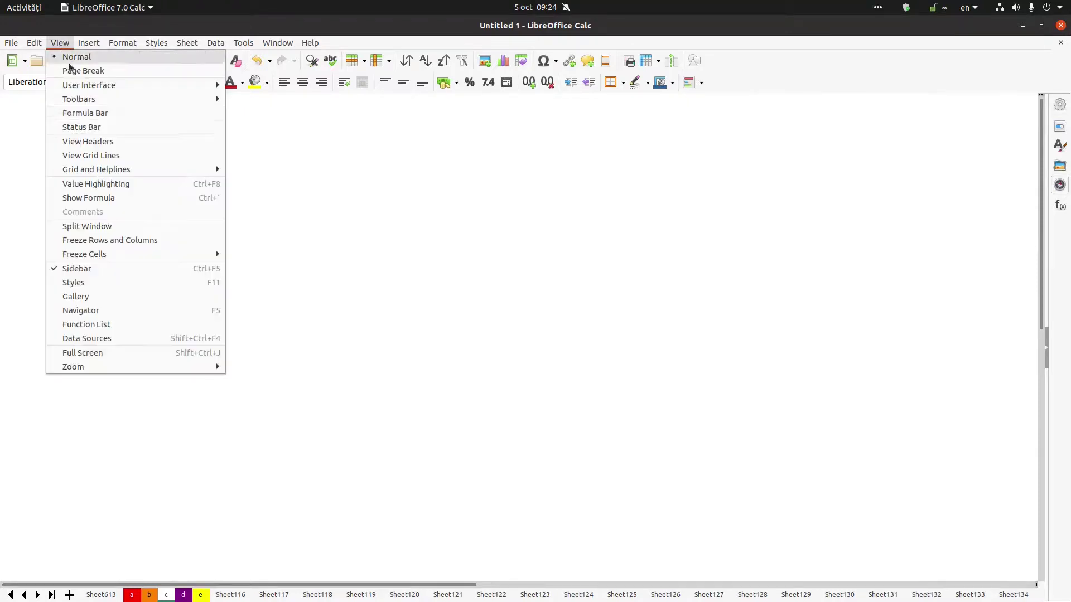
pyautogui.click(84, 113)
pyautogui.click(60, 42)
pyautogui.click(82, 127)
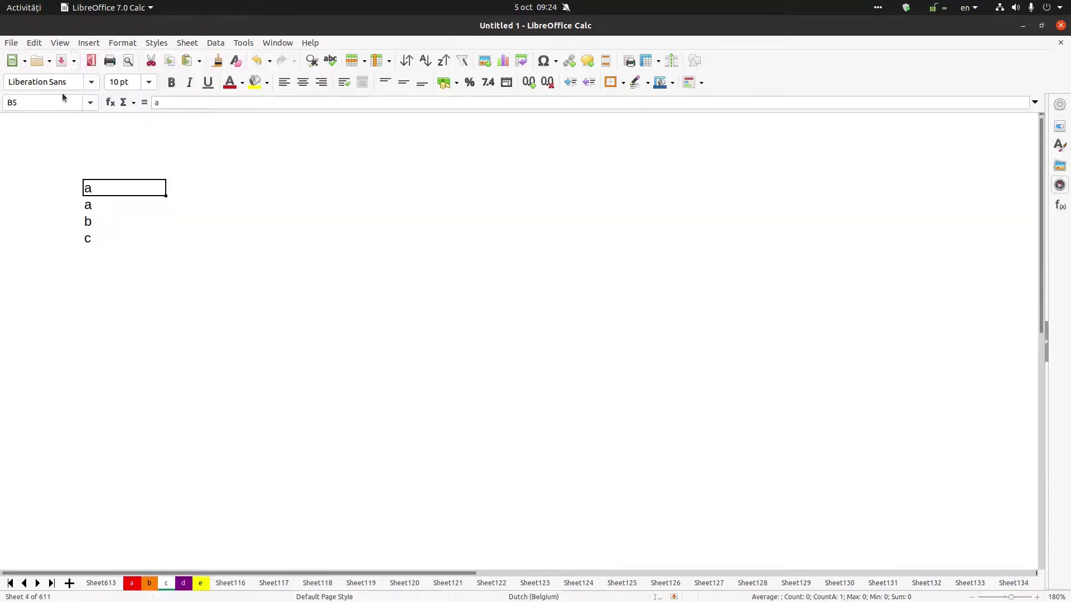
pyautogui.click(60, 43)
pyautogui.click(76, 141)
pyautogui.click(60, 42)
pyautogui.click(75, 155)
# Check the B5:B8 entries and confirm the View settings are all restored
pyautogui.click(188, 166)
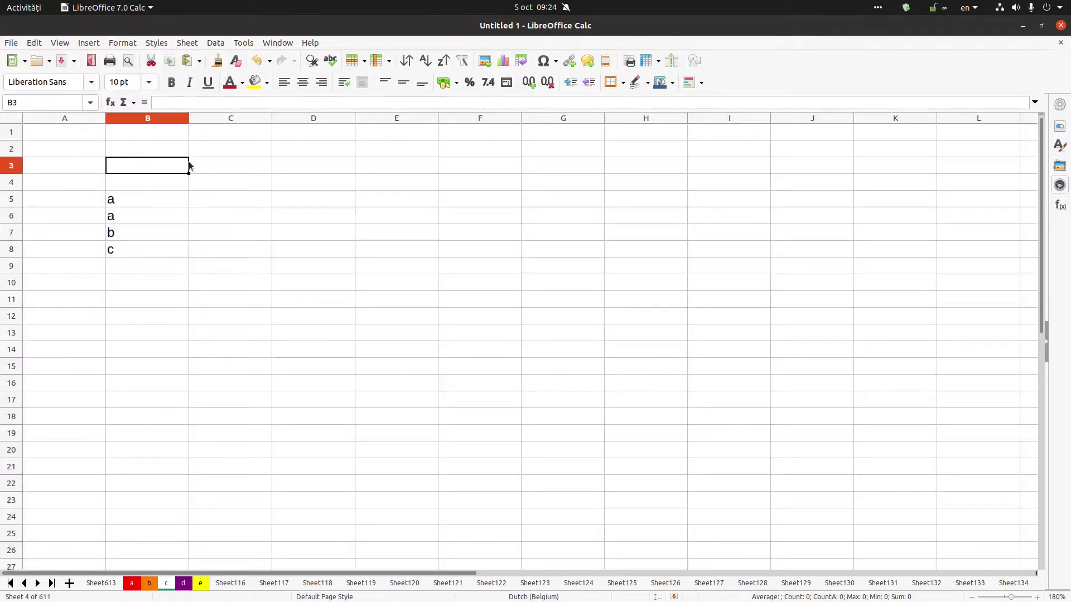
pyautogui.click(144, 205)
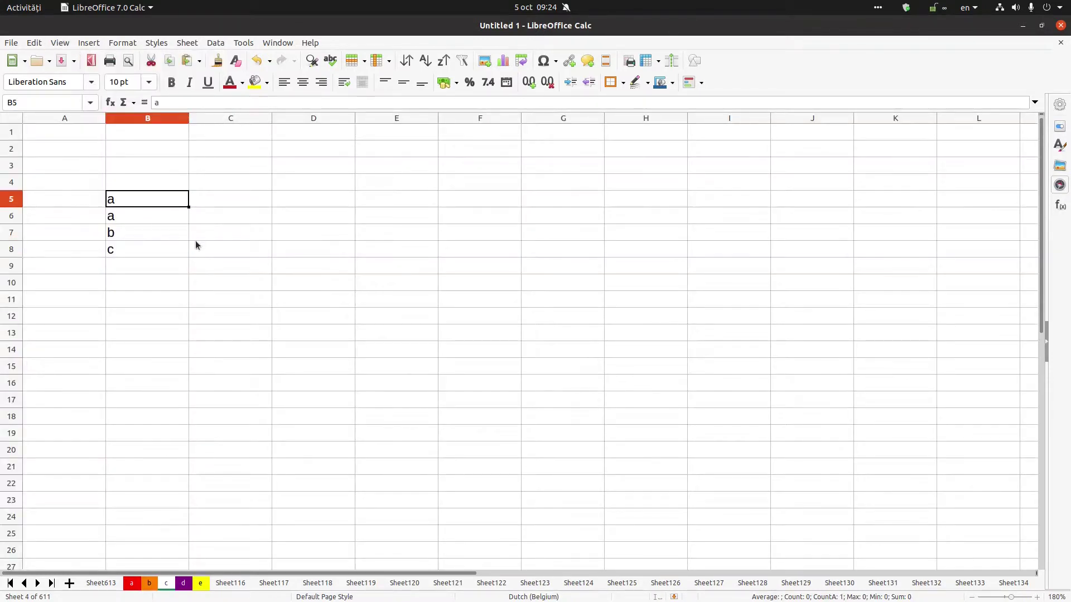
pyautogui.press('Down')
pyautogui.press('Down')
pyautogui.press('Down')
pyautogui.click(147, 204)
pyautogui.click(66, 45)
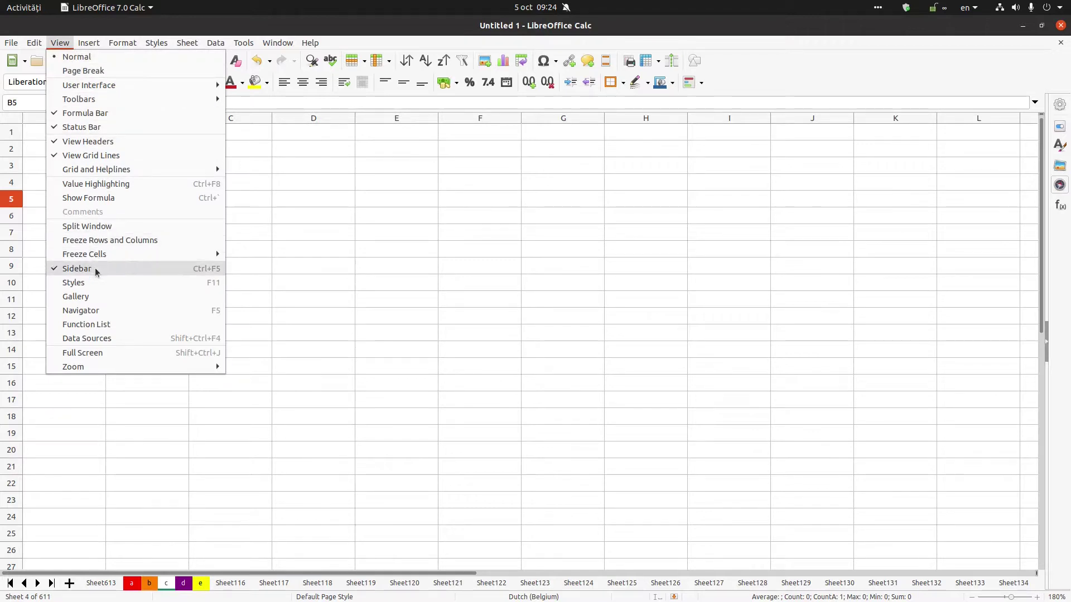
pyautogui.click(503, 269)
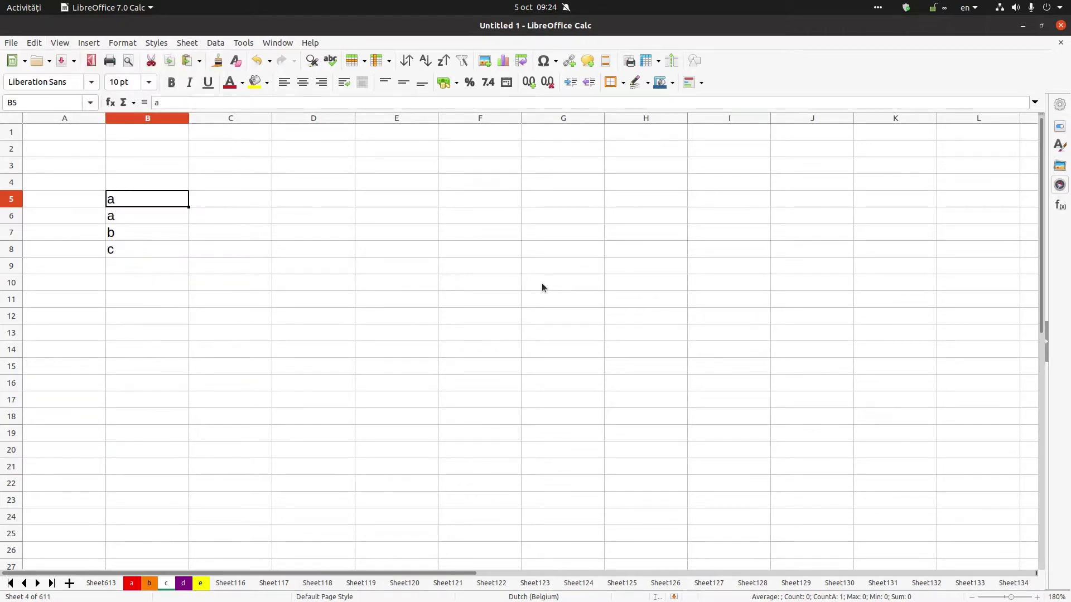
# From cell D8, open Help > About LibreOffice to show version 7.0.1.2
pyautogui.click(339, 254)
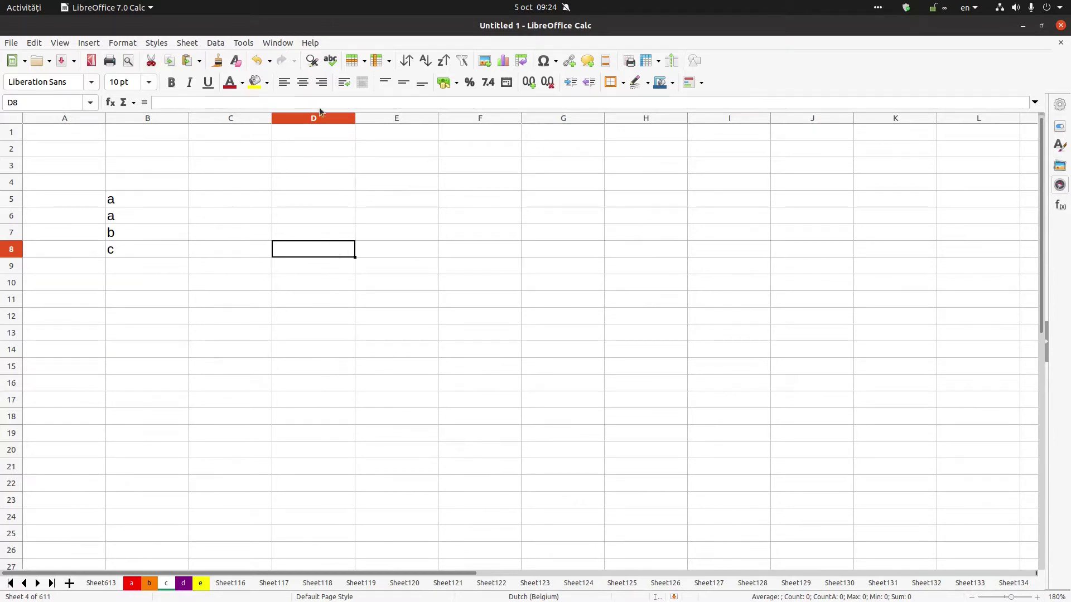
pyautogui.click(310, 43)
pyautogui.click(342, 213)
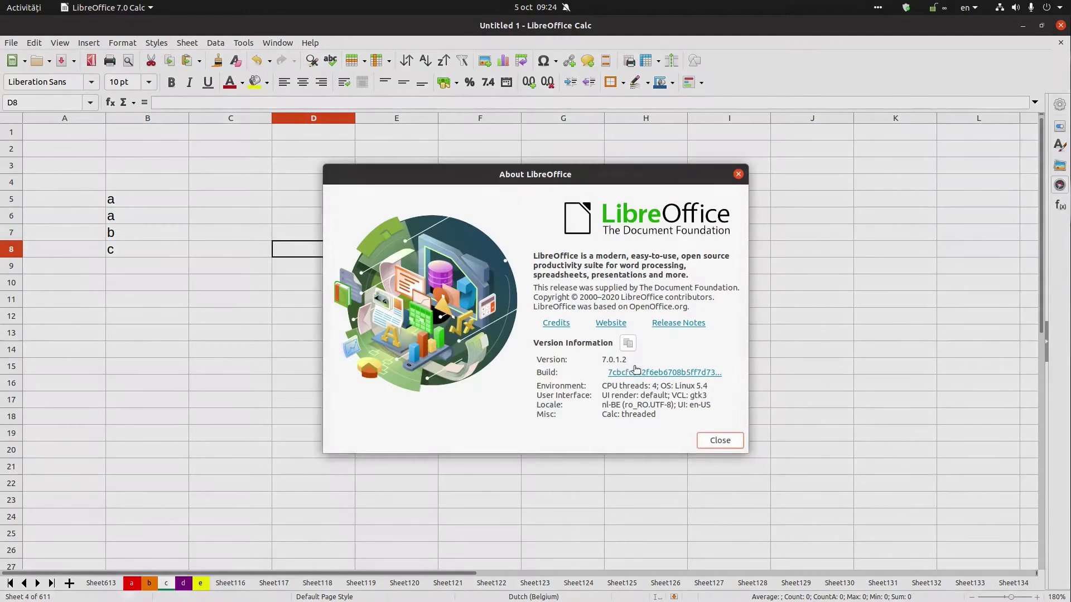